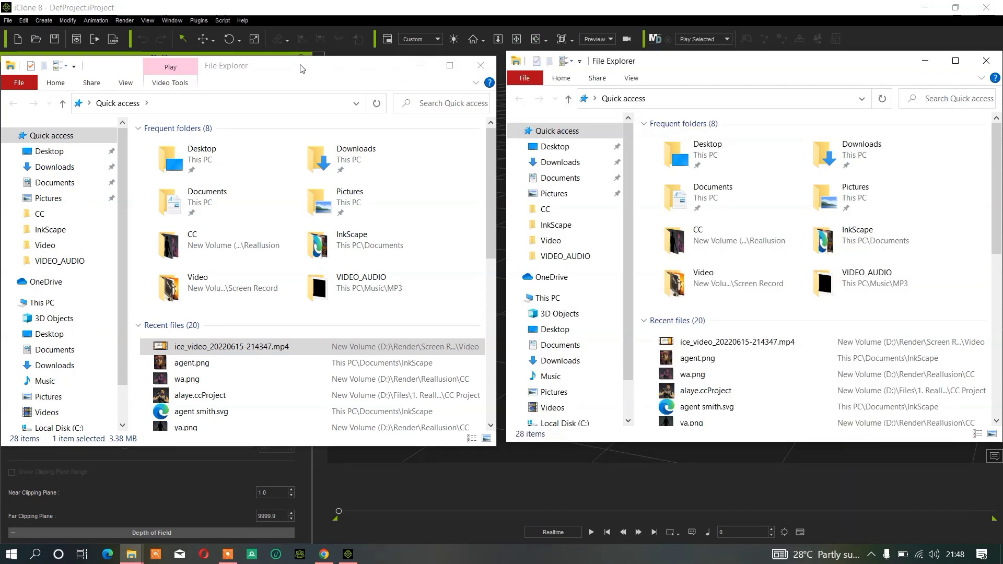
- Minimize both File Explorer windows to uncover the iClone project
left_click(301, 69)
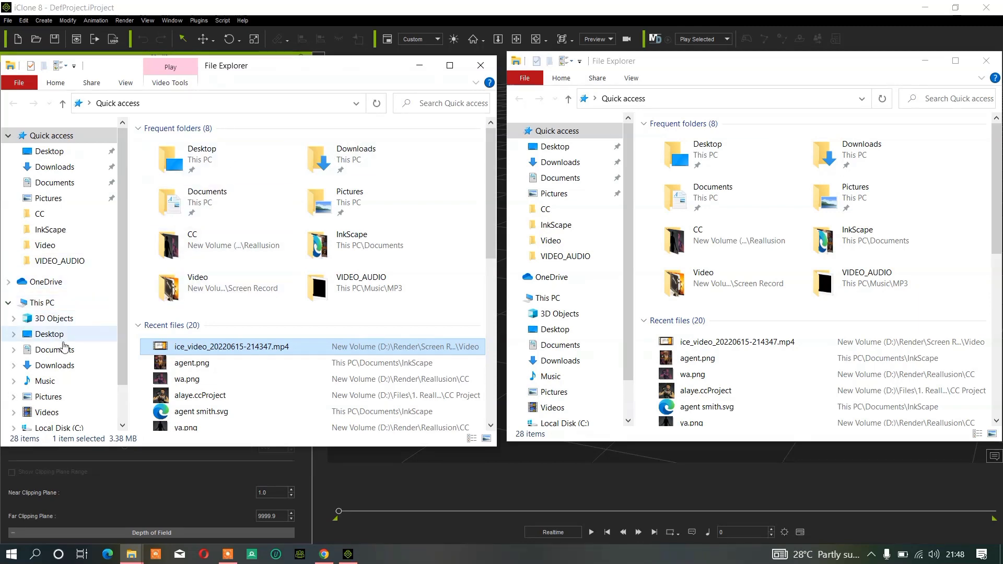
left_click(420, 65)
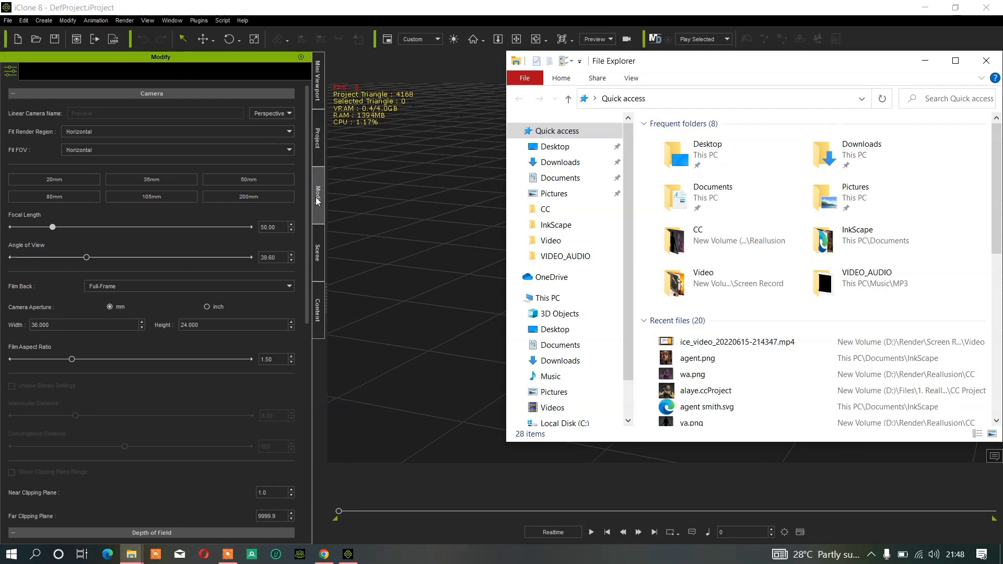
left_click(926, 59)
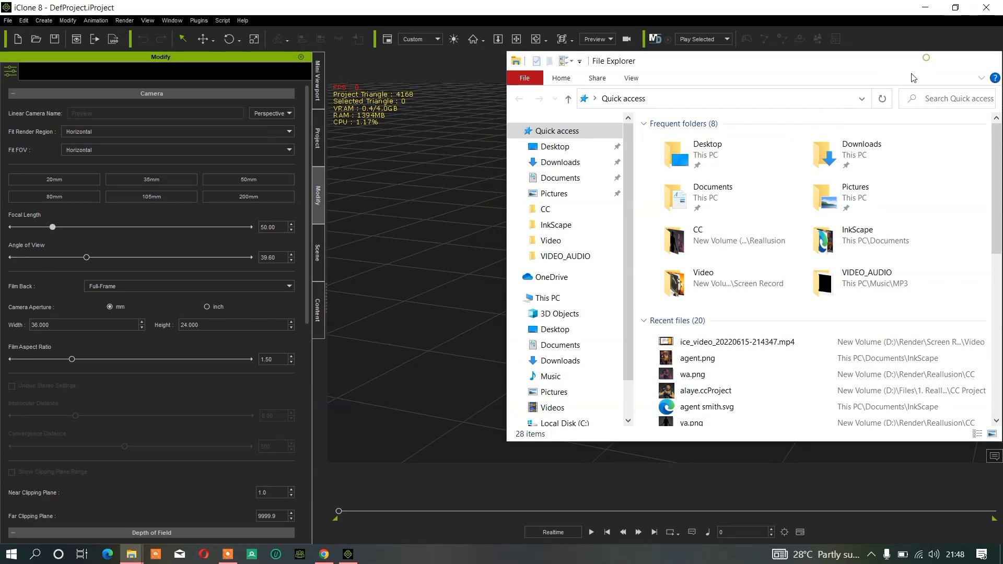
- Load the "crypto man" character from the custom Actor > Character content into the scene
left_click(314, 295)
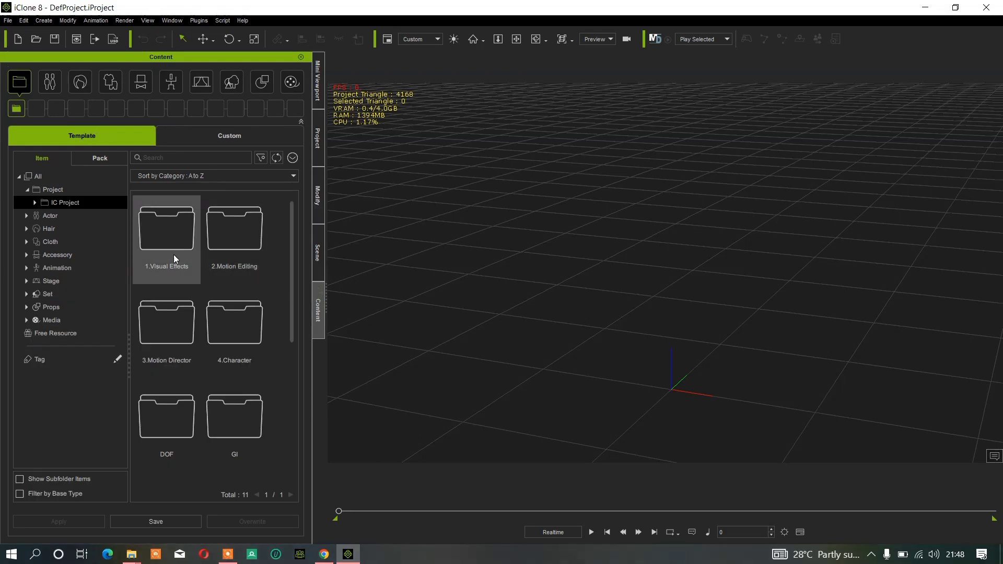
left_click(230, 137)
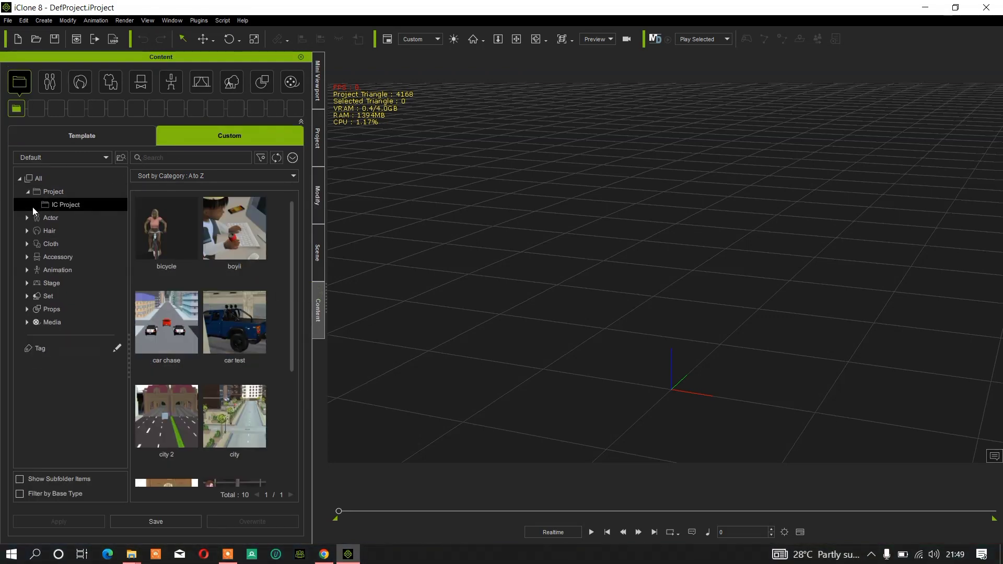
left_click(28, 217)
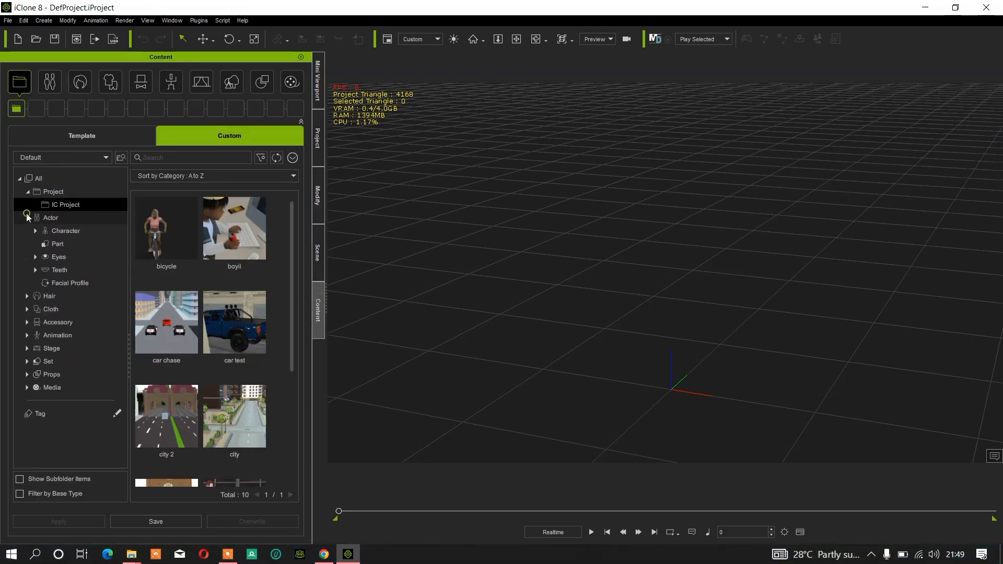
left_click(52, 232)
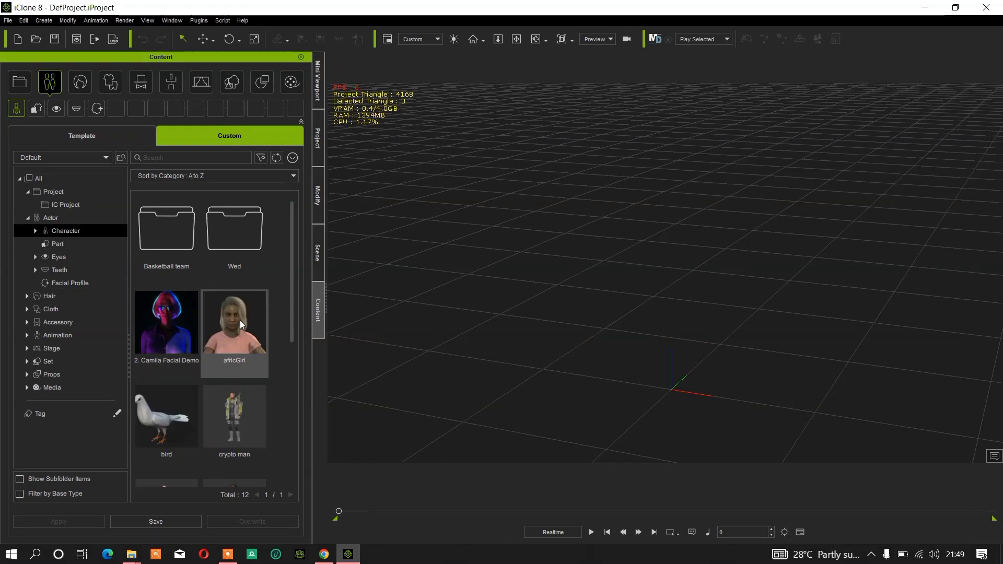
double_click(241, 408)
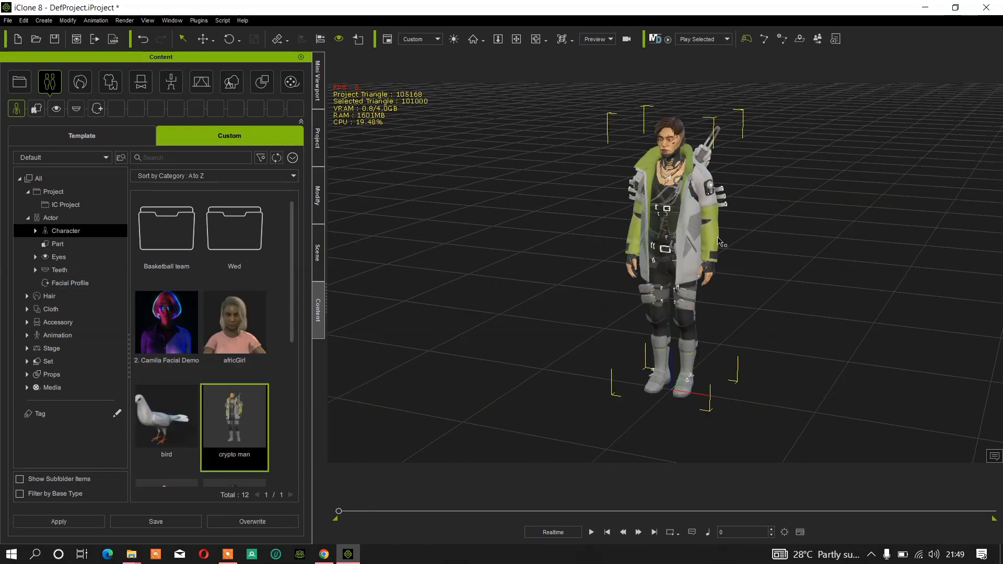
- Open Motion Puppet for the crypto man character from its motion settings
left_click(317, 202)
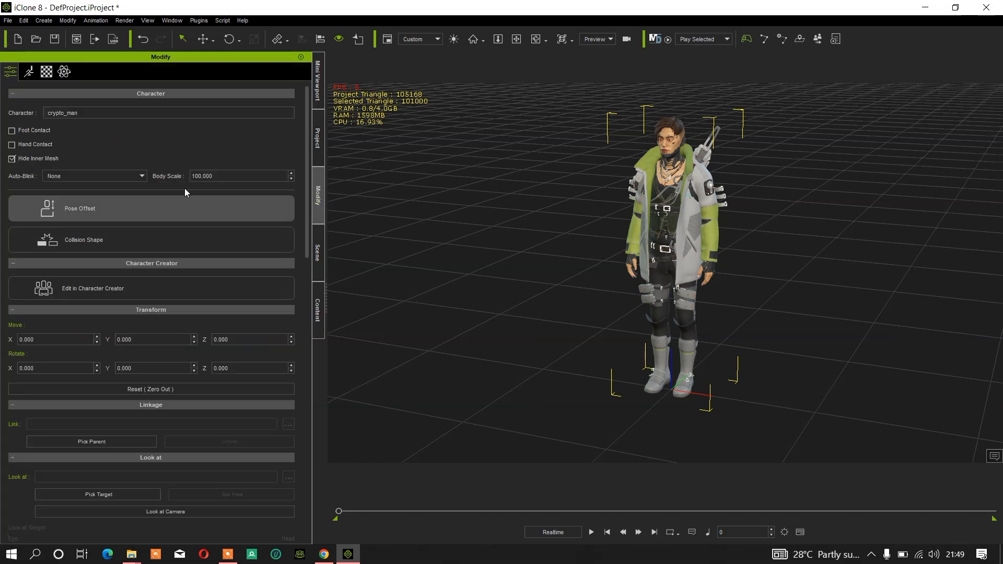
left_click(28, 75)
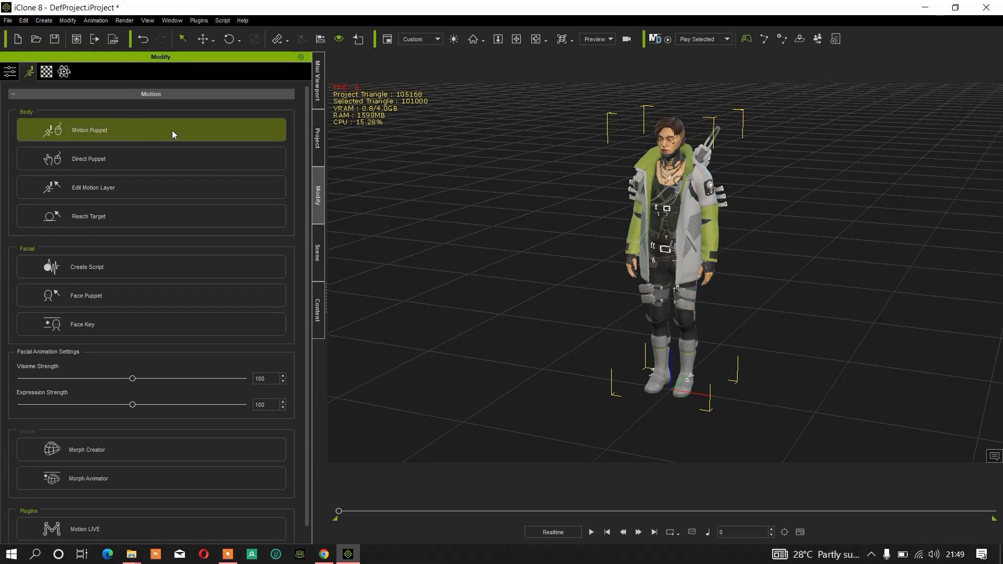
left_click(126, 136)
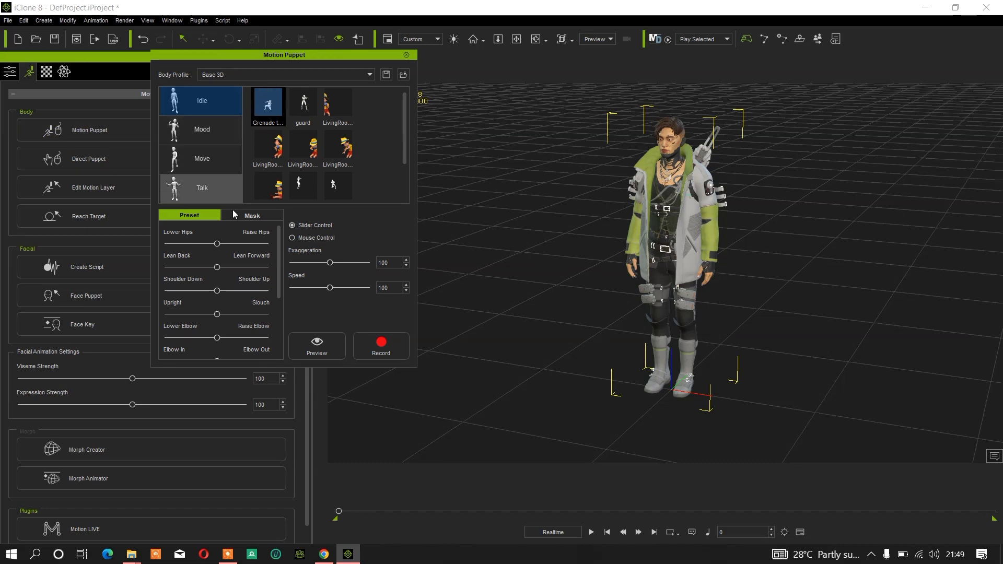
- Mask out the right arm and torso on the Motion Puppet body dummy
left_click(249, 215)
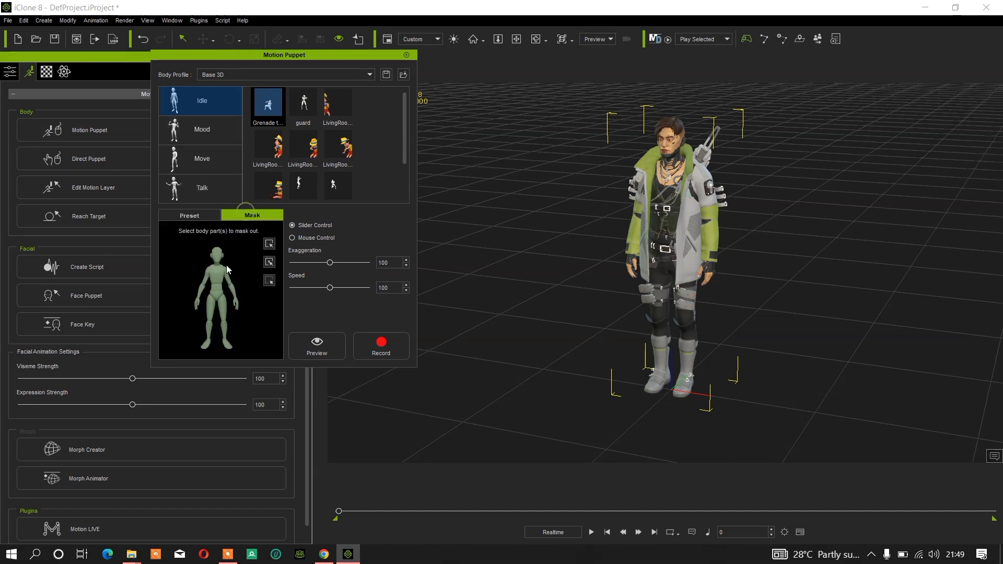
left_click(204, 296)
left_click(214, 296)
- Switch the Motion Puppet body profile to Base Motion, and preview the 01_Bored idle motion on the character
left_click(233, 77)
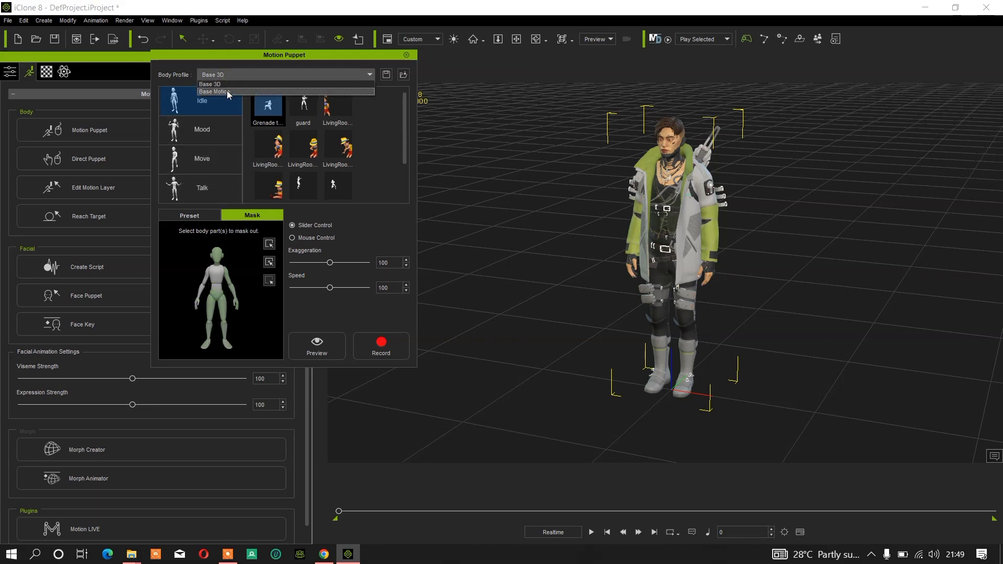
left_click(226, 91)
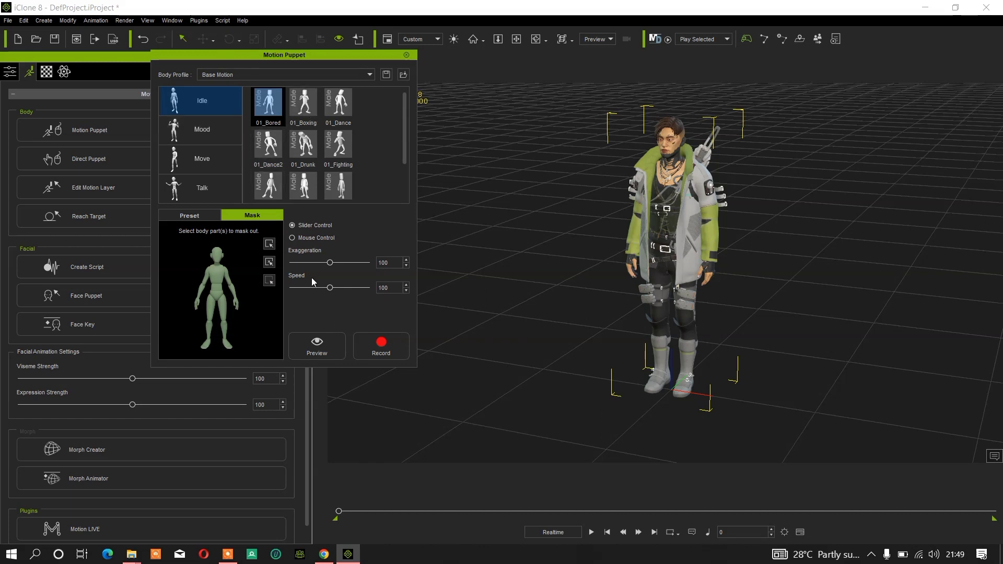
left_click(324, 341)
key("space")
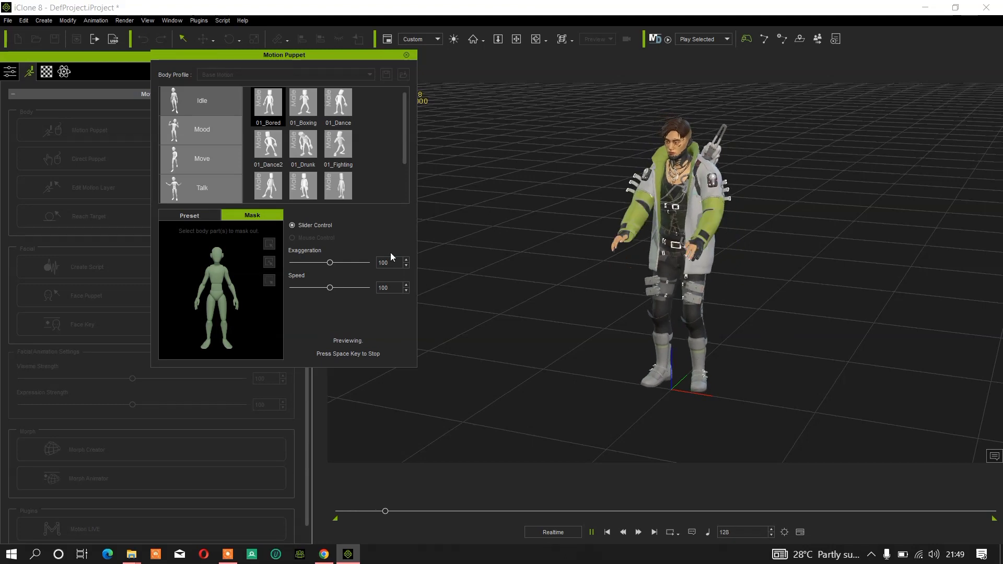
key("space")
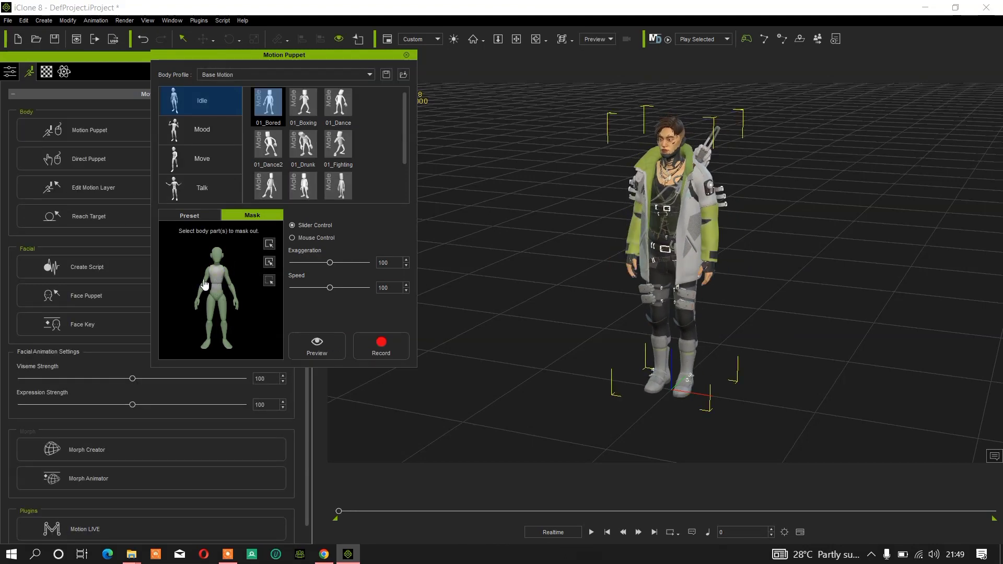
- Preview the 01_Bored motion with the torso and right arm masked out, and stop the playback
left_click(317, 346)
key("space")
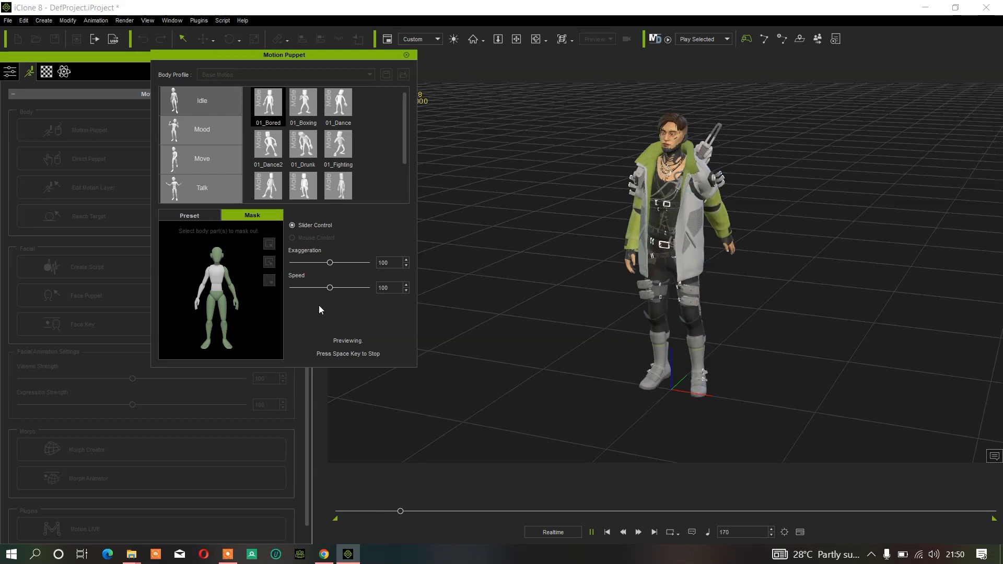
key("space")
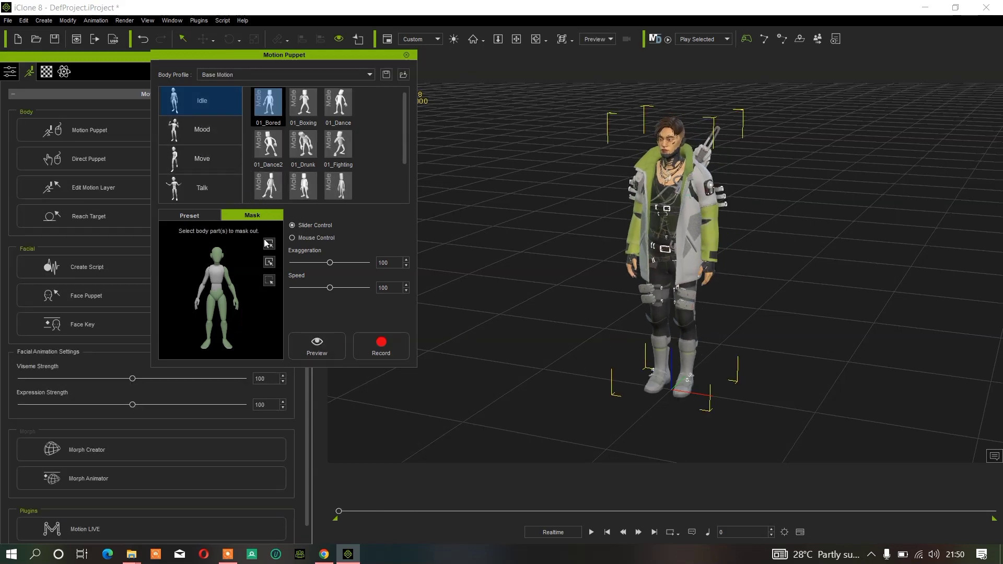
- Look at the YouTube tutorial on adding motions to Motion Puppet, return to iClone and move the Motion Puppet window aside
left_click(323, 554)
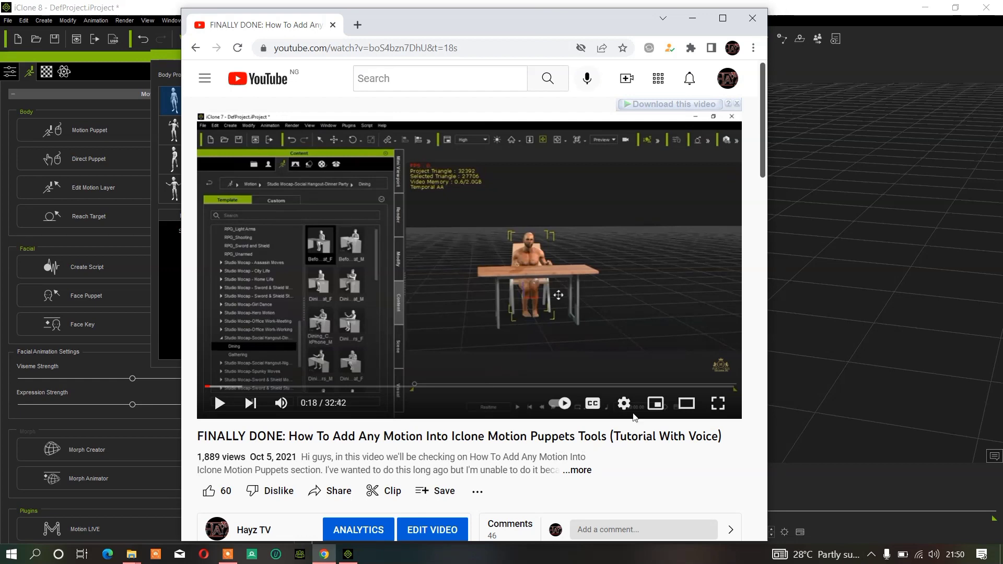
left_click(692, 19)
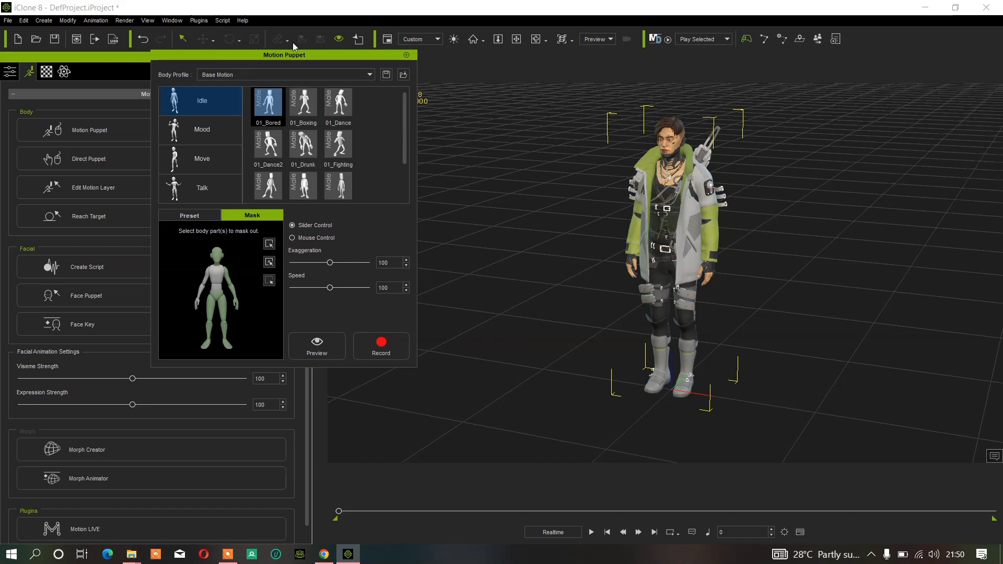
left_click_drag(279, 54, 391, 56)
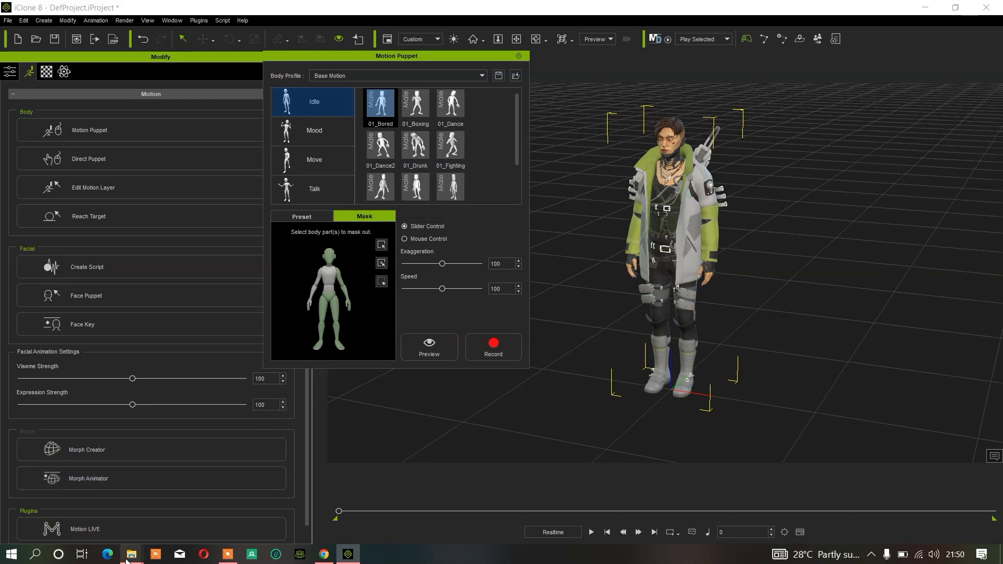
- Switch to File Explorer and restore both of its windows side by side
mouse_move(127, 560)
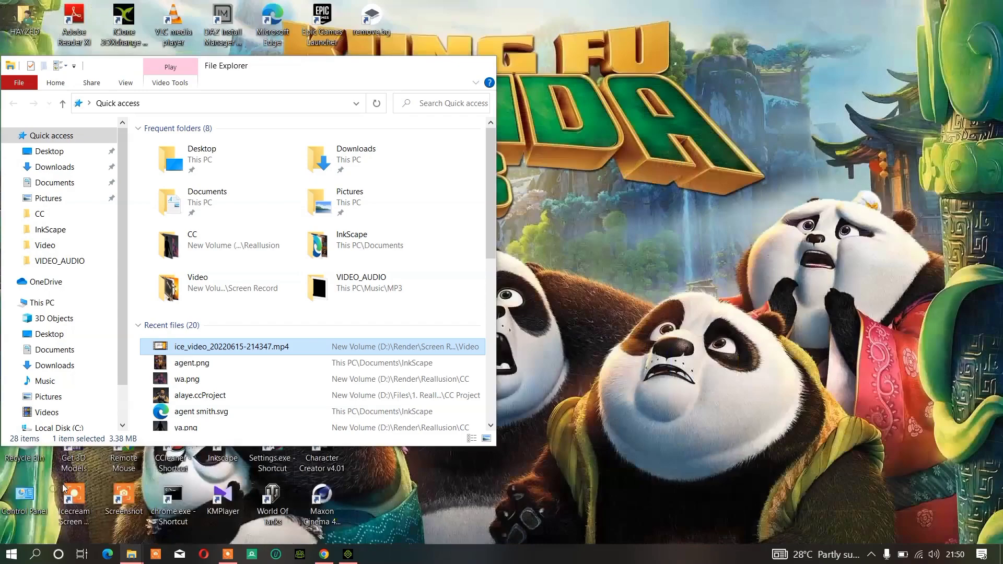
left_click(62, 484)
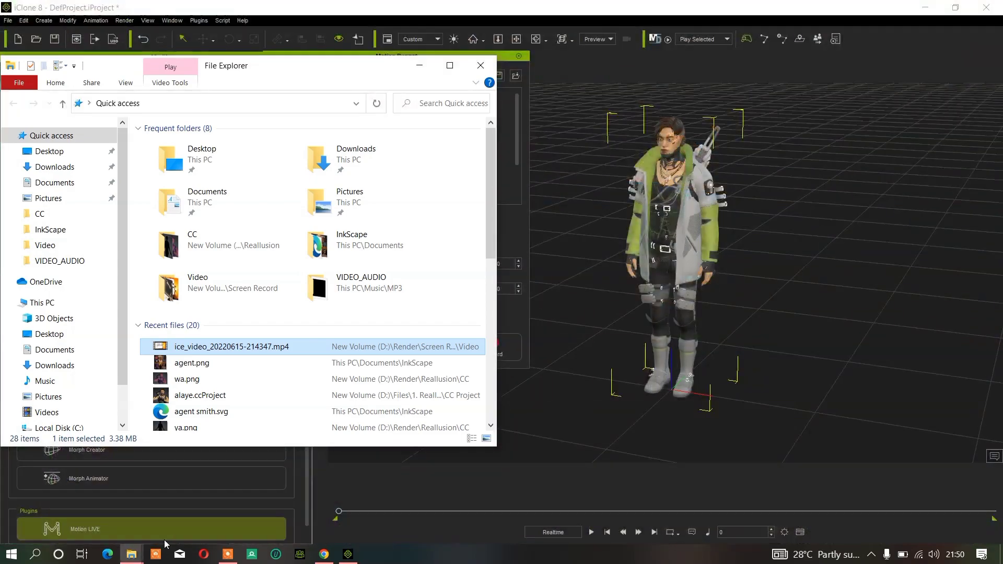
mouse_move(165, 544)
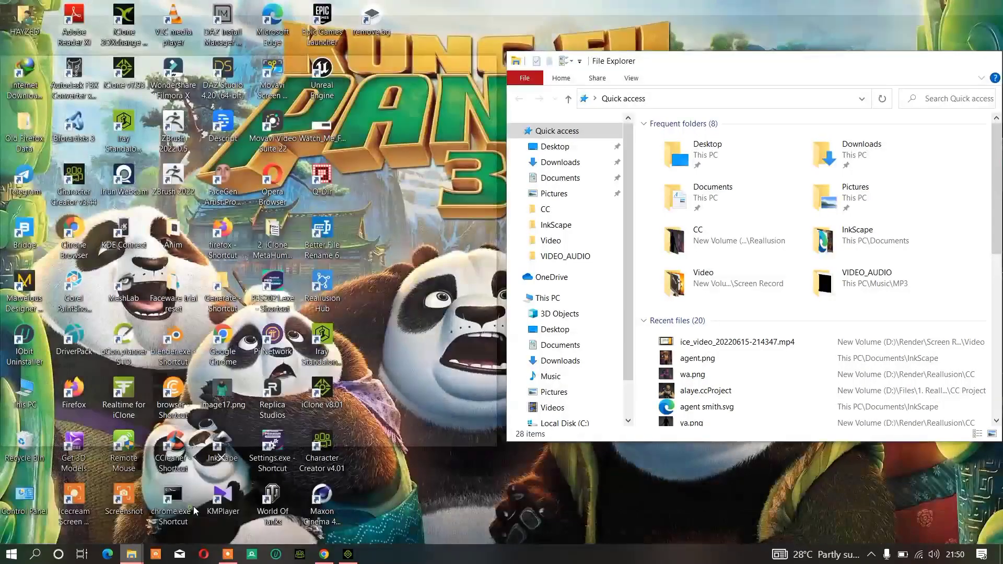
left_click(194, 510)
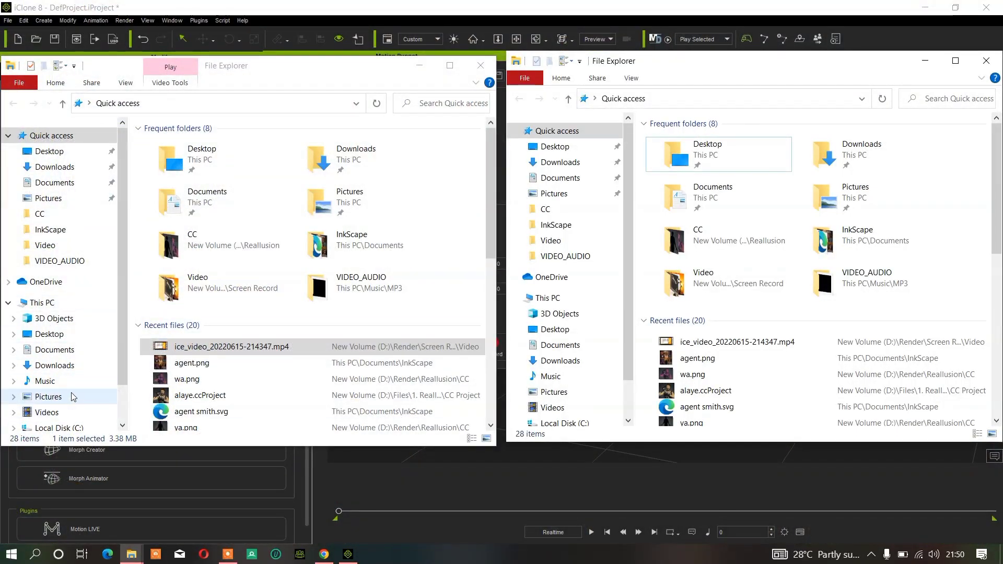
- Open the folder C:\Users\Public\Public Documents\Reallusion\Template\iClone 7 Template\iClone Template\Preset in the File Explorer window without the Desktop folder focus
scroll(71, 393, "down", 1)
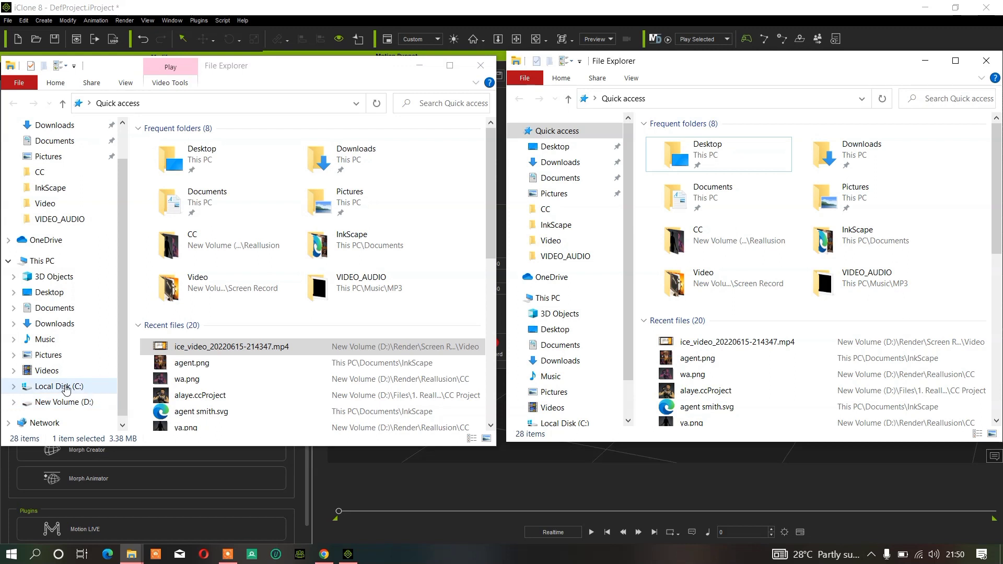
left_click(64, 387)
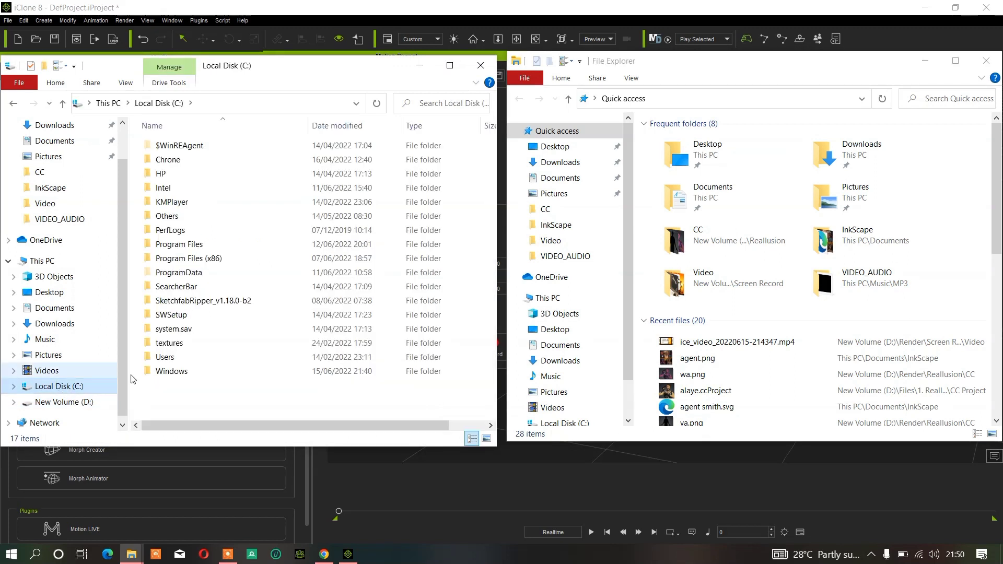
double_click(166, 357)
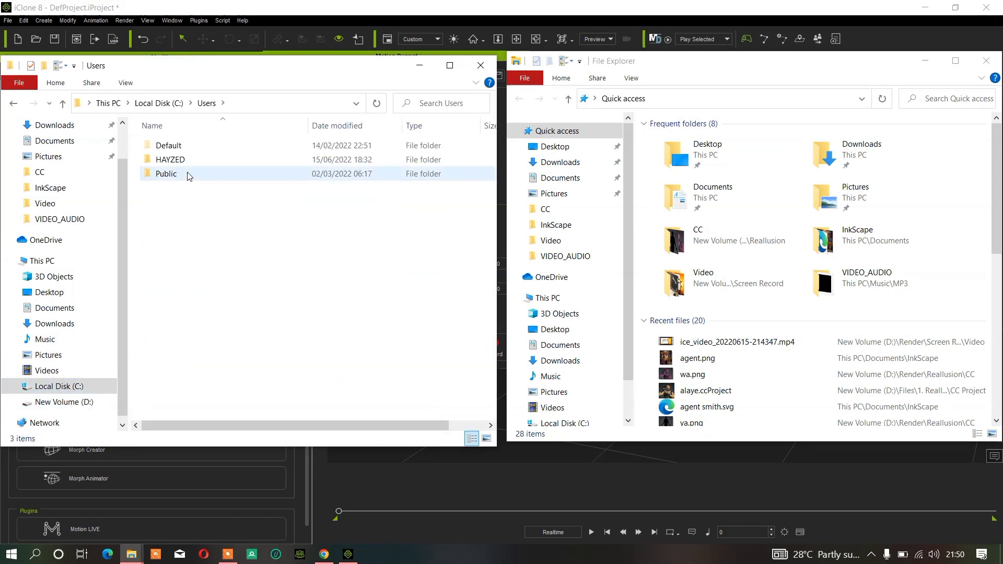
double_click(186, 174)
double_click(184, 202)
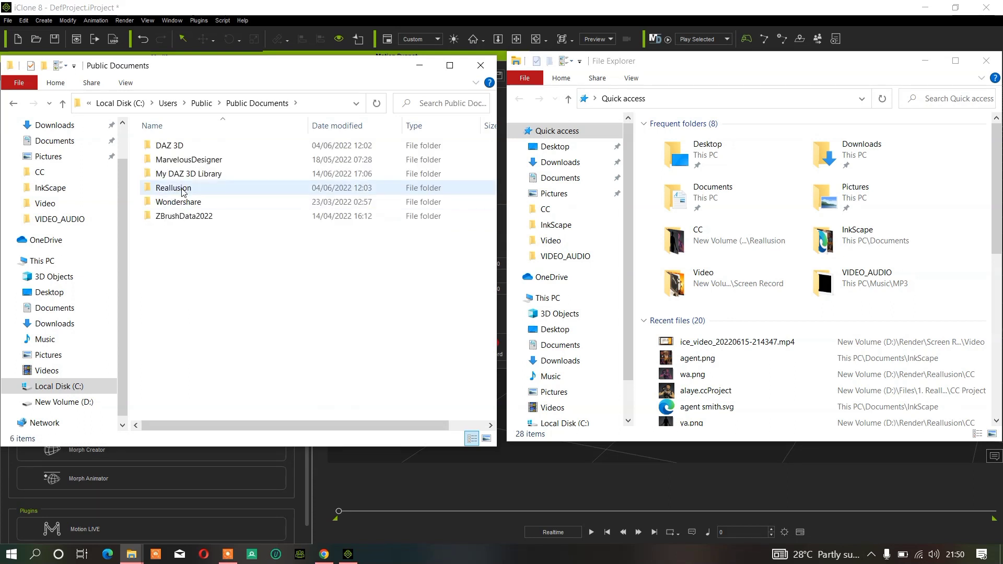
double_click(183, 188)
double_click(187, 174)
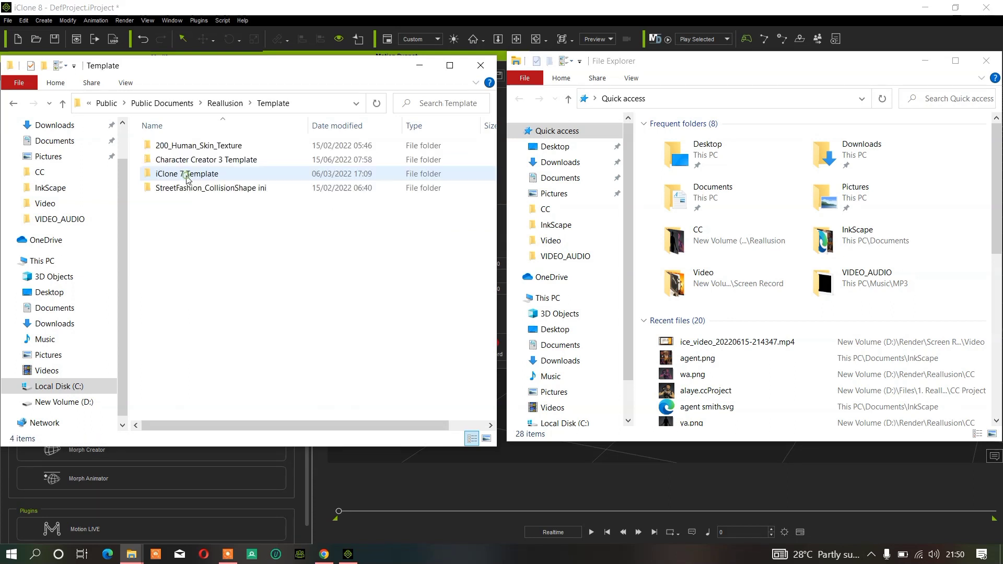
double_click(189, 175)
double_click(194, 161)
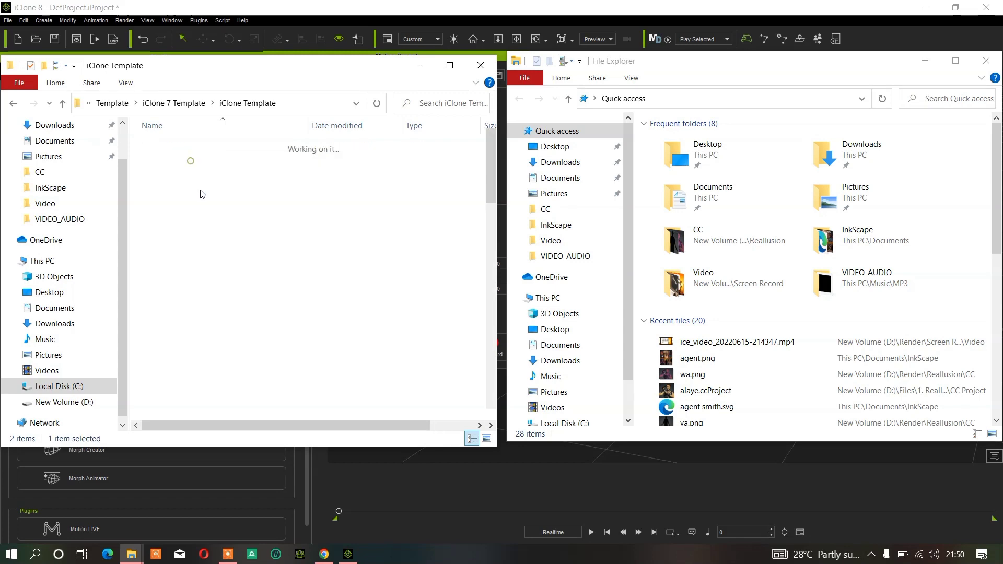
scroll(207, 303, "down", 15)
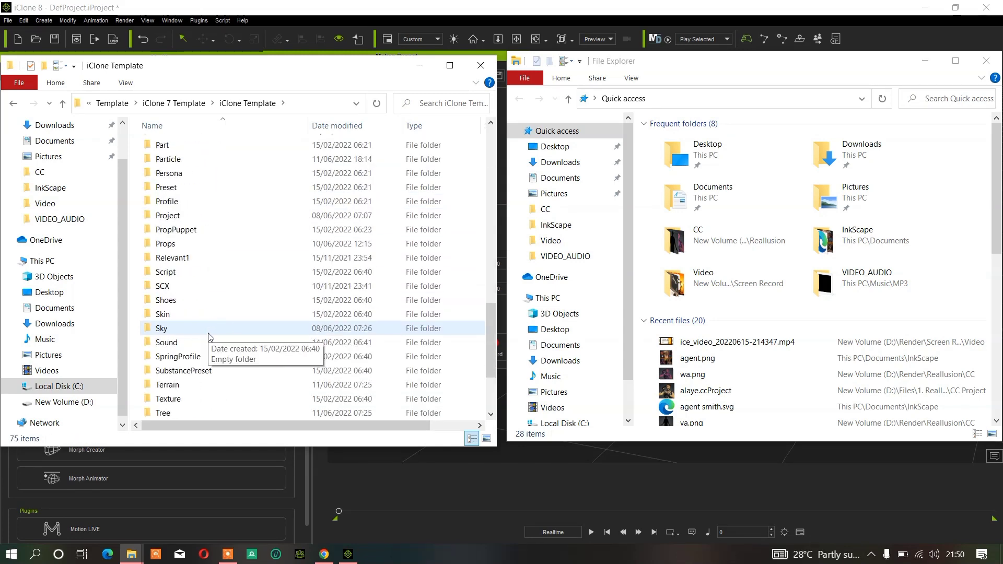
double_click(200, 188)
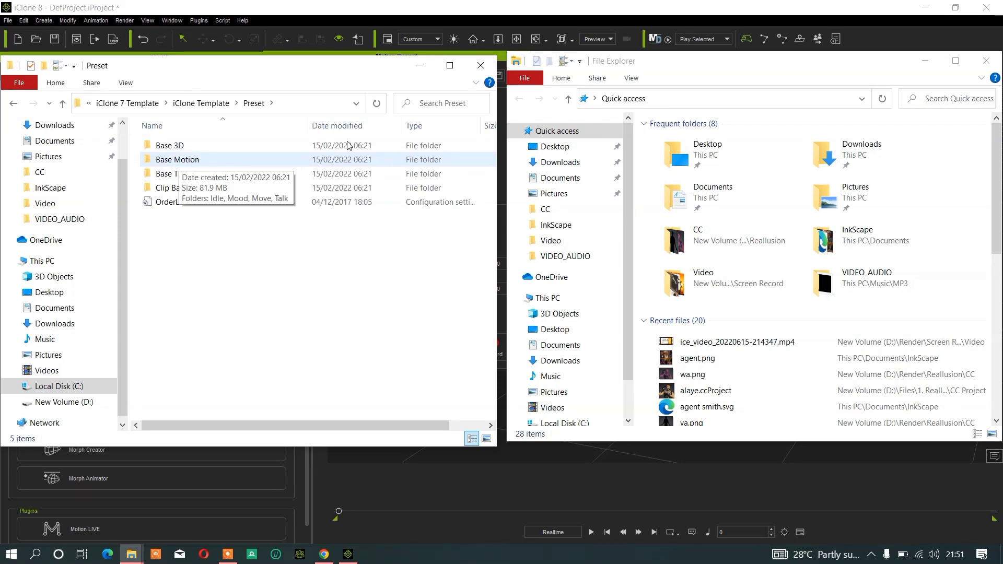
- Check the Motion Puppet body profile against the Preset folder's contents, and bring the Preset folder window back
left_click(419, 65)
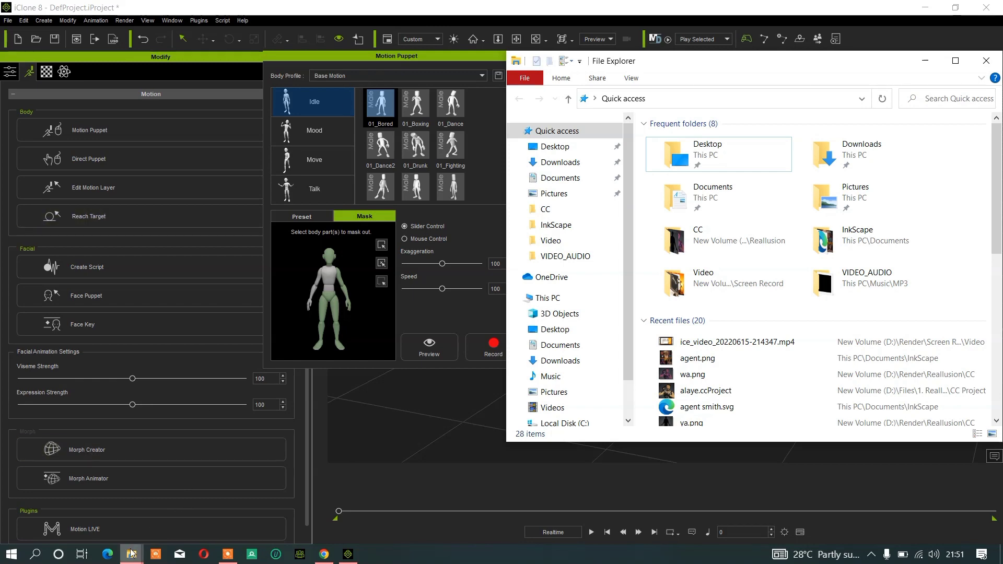
mouse_move(131, 552)
left_click(96, 520)
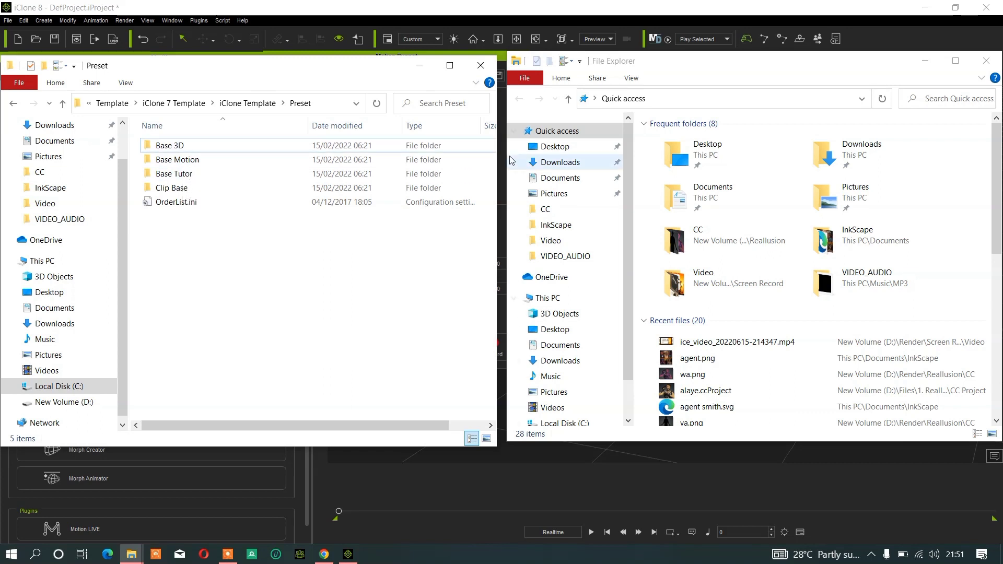
- Go back up to the Reallusion folder and retrace the path Template\iClone 7 Template\iClone Template\Preset
left_click(65, 104)
left_click(64, 104)
left_click(66, 104)
left_click(68, 105)
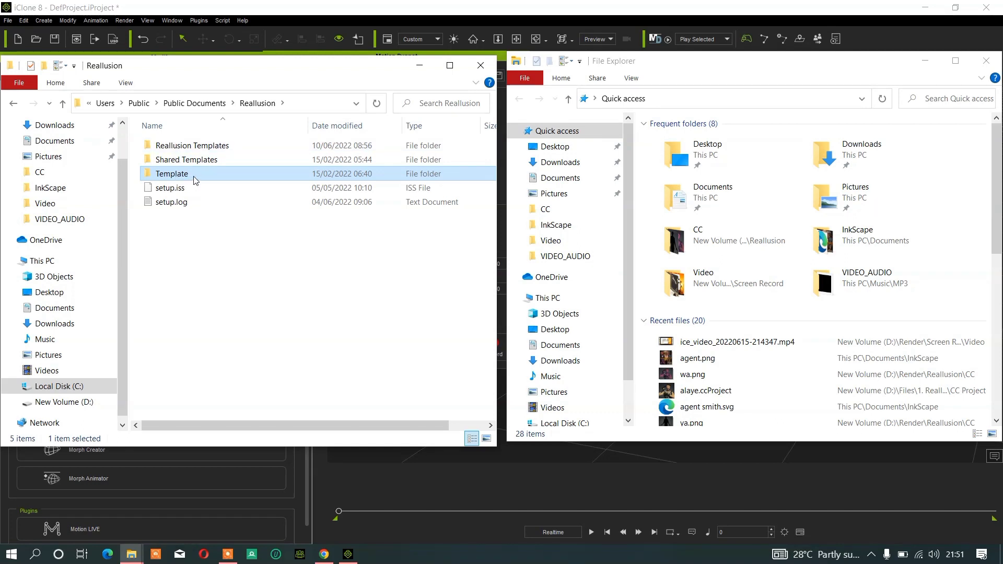
double_click(194, 178)
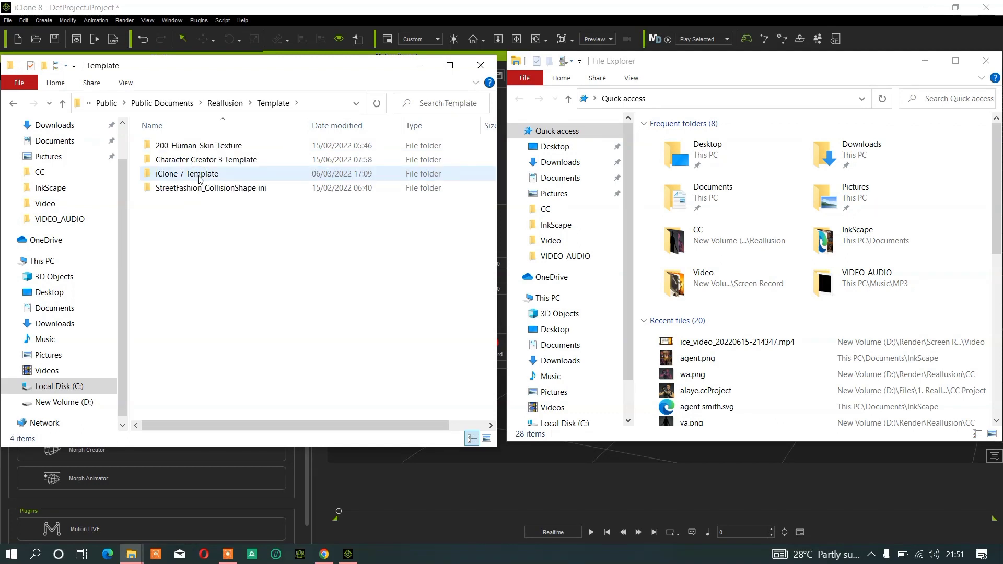
double_click(203, 176)
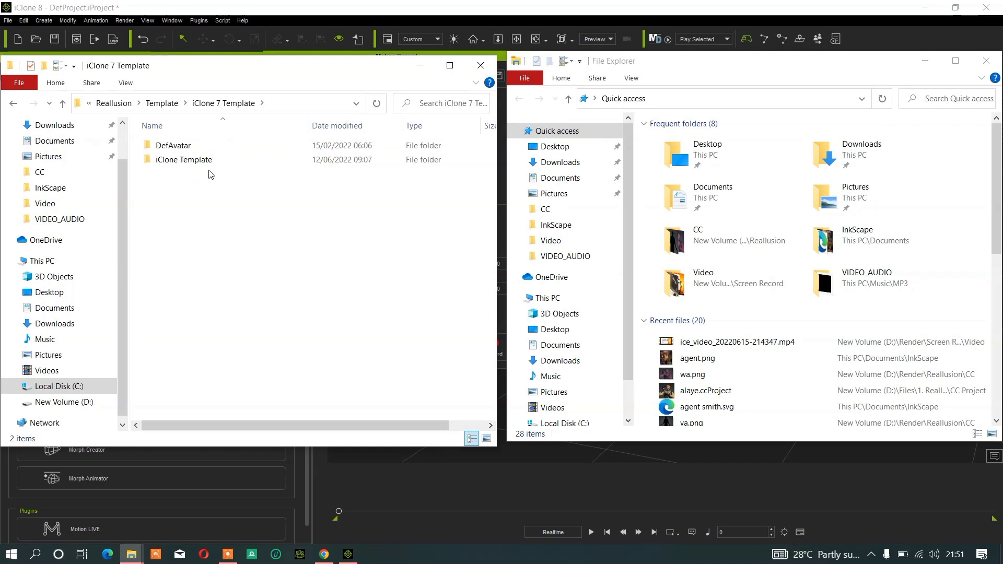
double_click(207, 163)
scroll(228, 329, "down", 10)
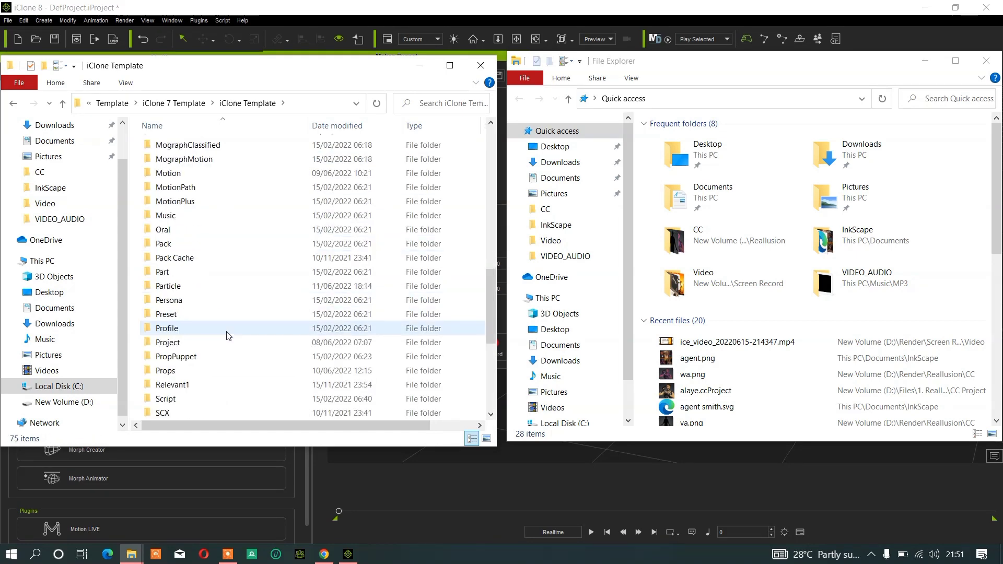
left_click(174, 321)
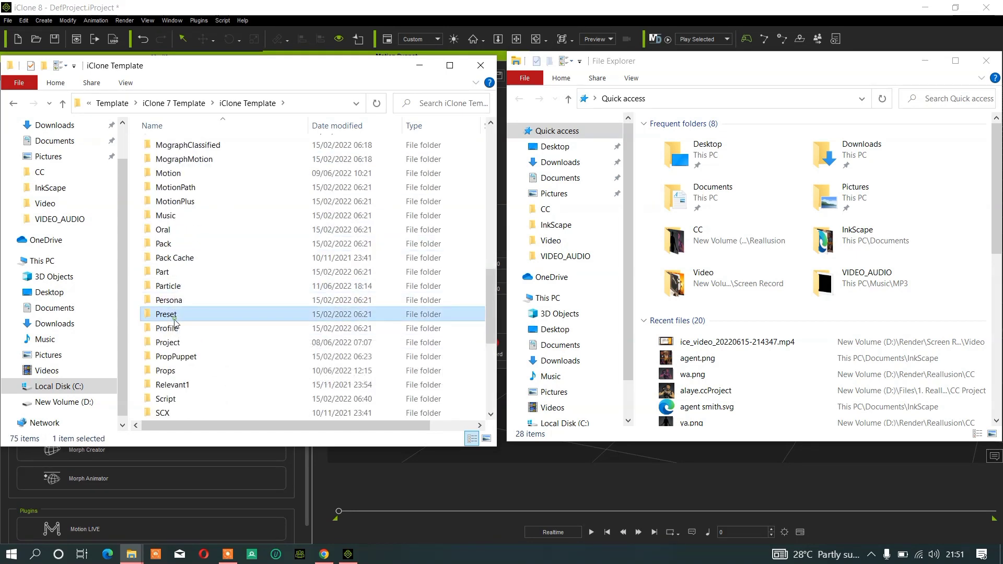
double_click(175, 317)
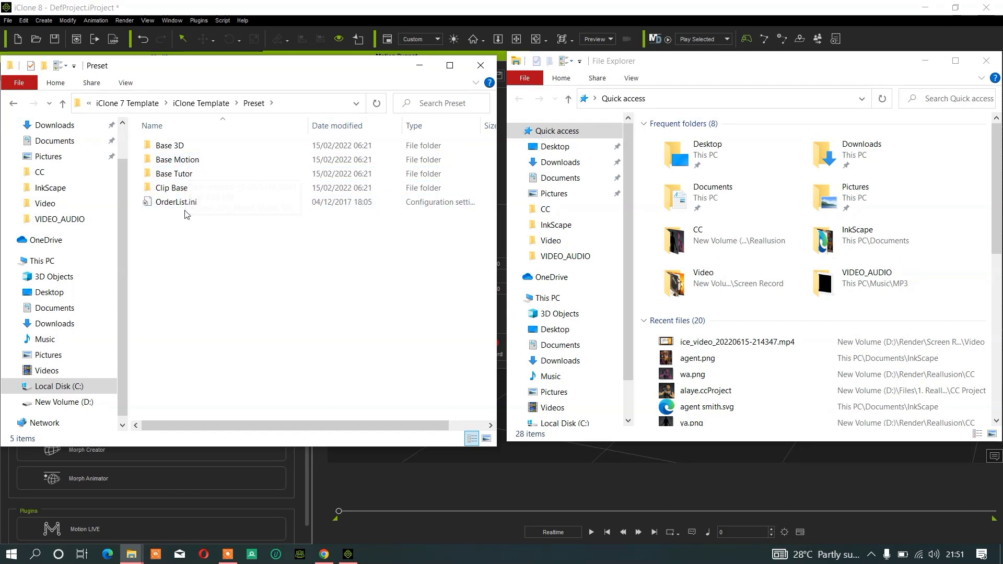
- Return to the Reallusion folder, look inside Reallusion Templates\Animation, and go back up to the Reallusion folder
left_click(66, 107)
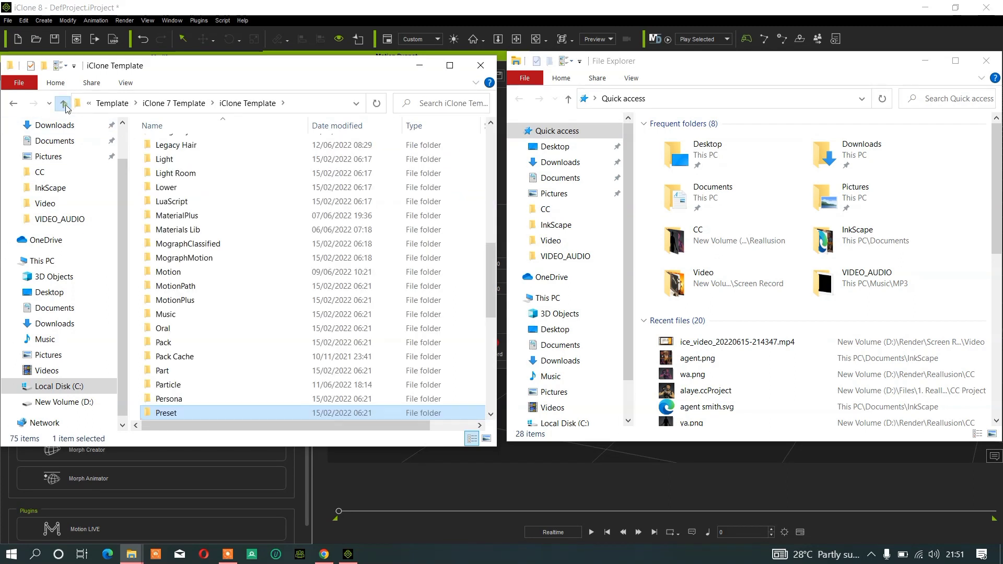
left_click(66, 107)
left_click(65, 108)
left_click(66, 107)
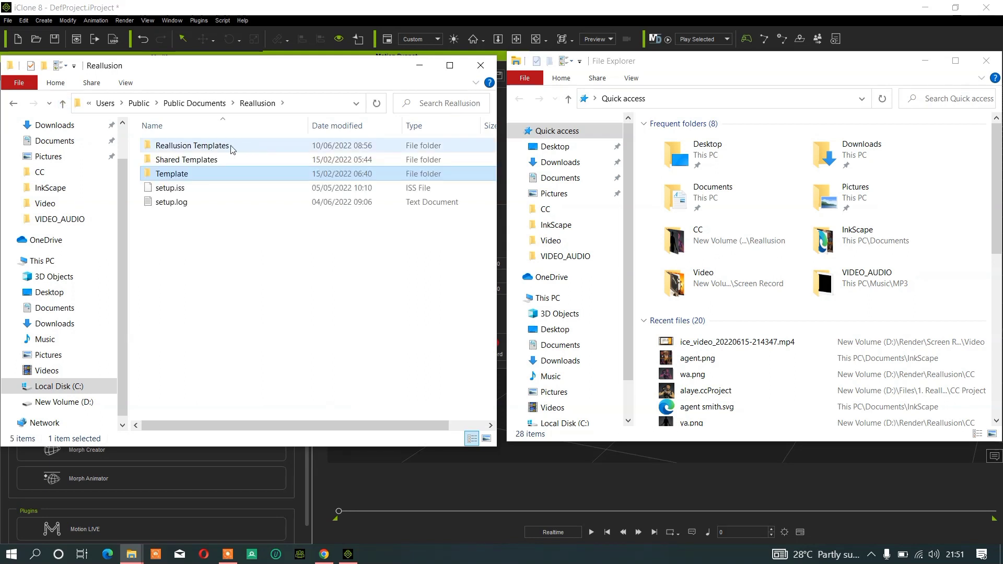
double_click(204, 150)
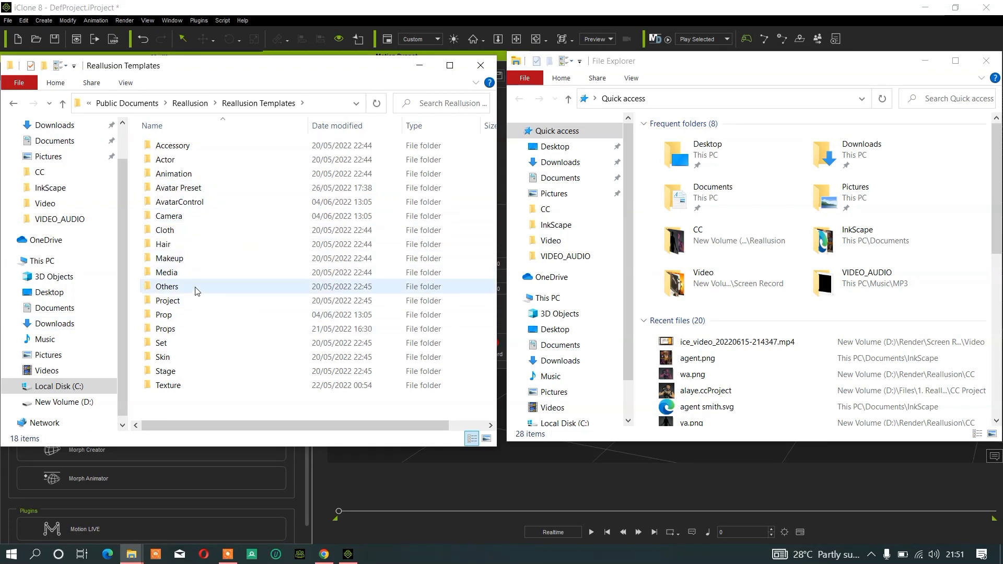
double_click(174, 174)
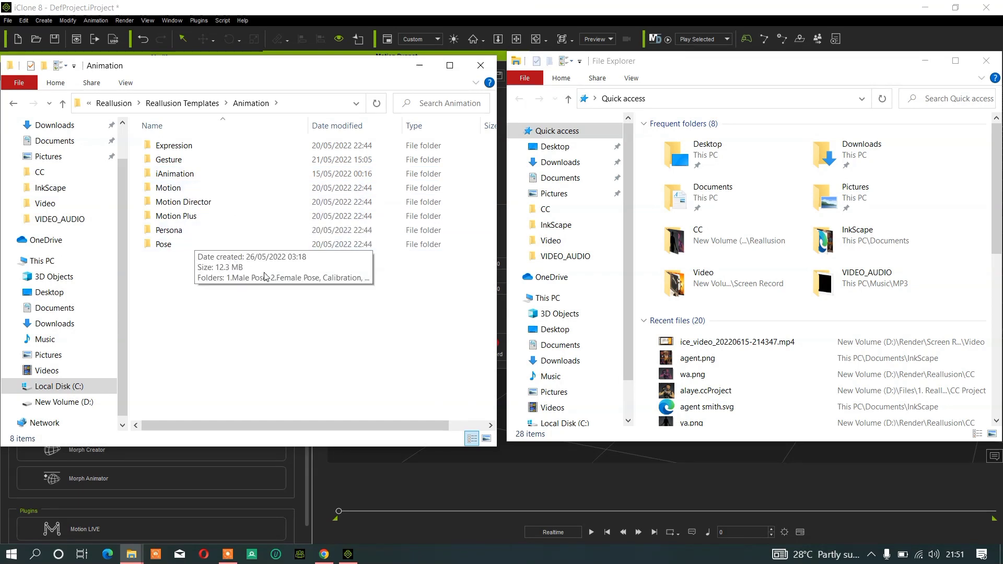
left_click(64, 104)
left_click(63, 103)
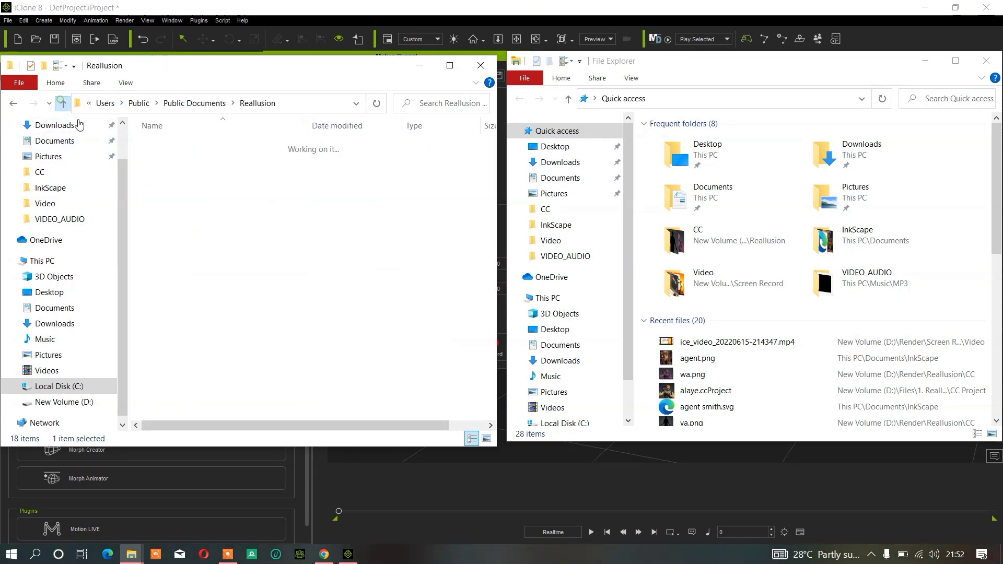
- Uncover Motion Puppet in iClone, examine the motions of the Base 3D body profile, and set the profile back to Base Motion
left_click_drag(413, 65, 421, 187)
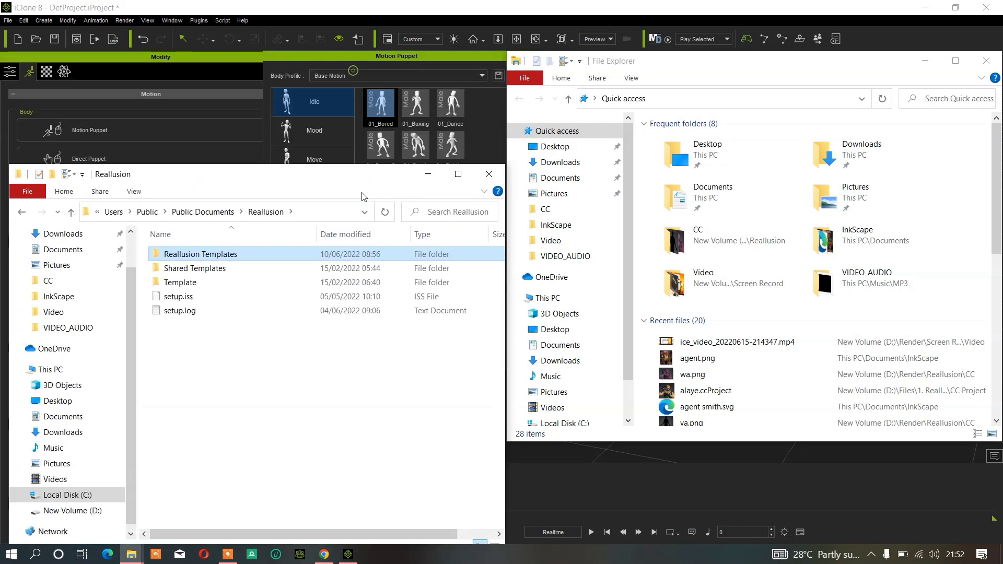
left_click(381, 80)
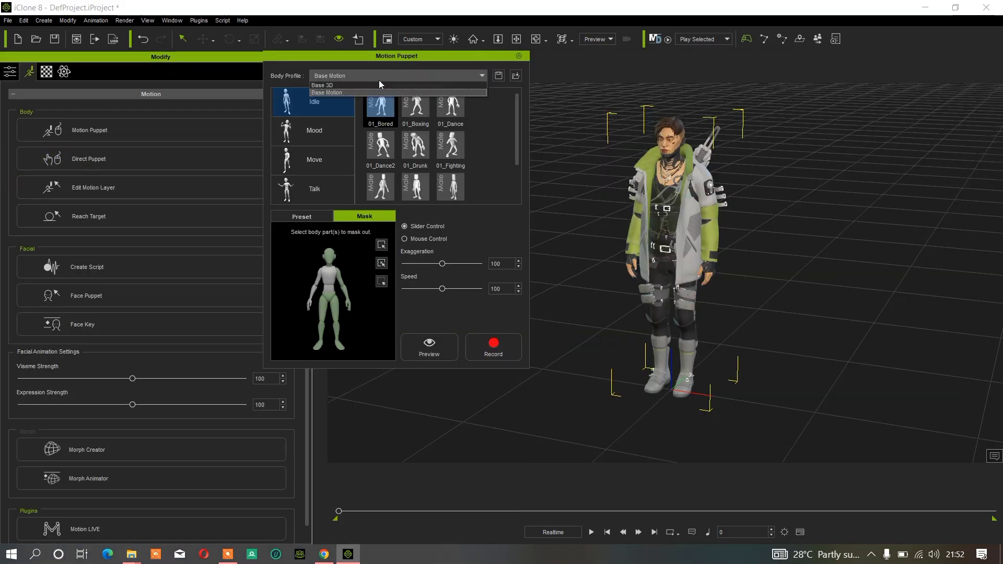
left_click(338, 92)
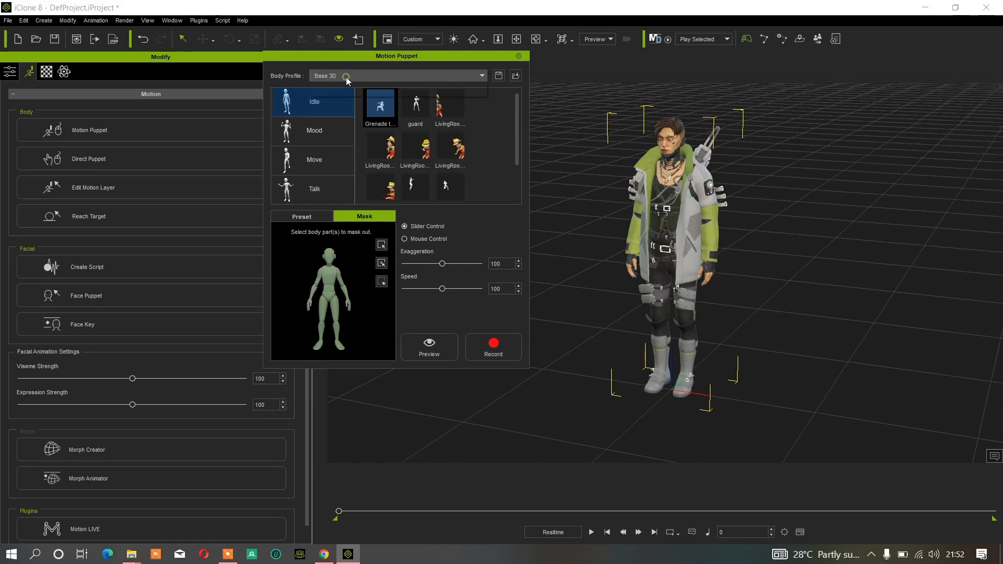
left_click(340, 78)
left_click(336, 86)
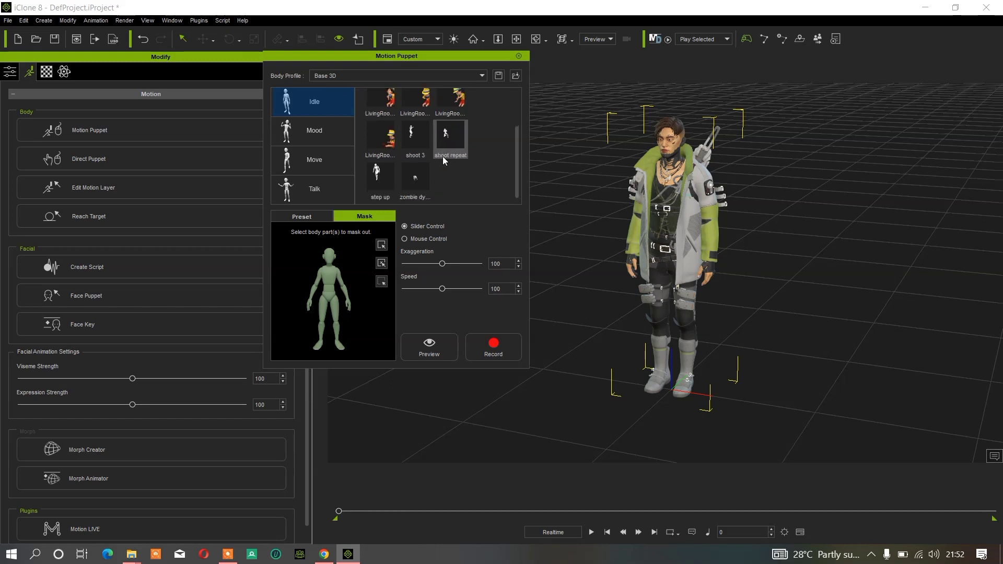
left_click(348, 72)
left_click(347, 80)
left_click(347, 78)
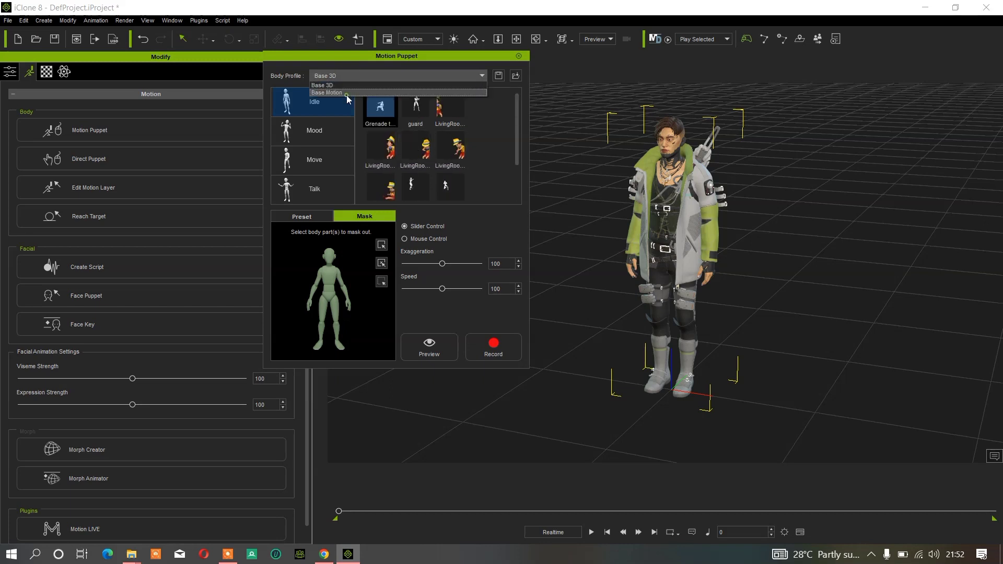
left_click(334, 84)
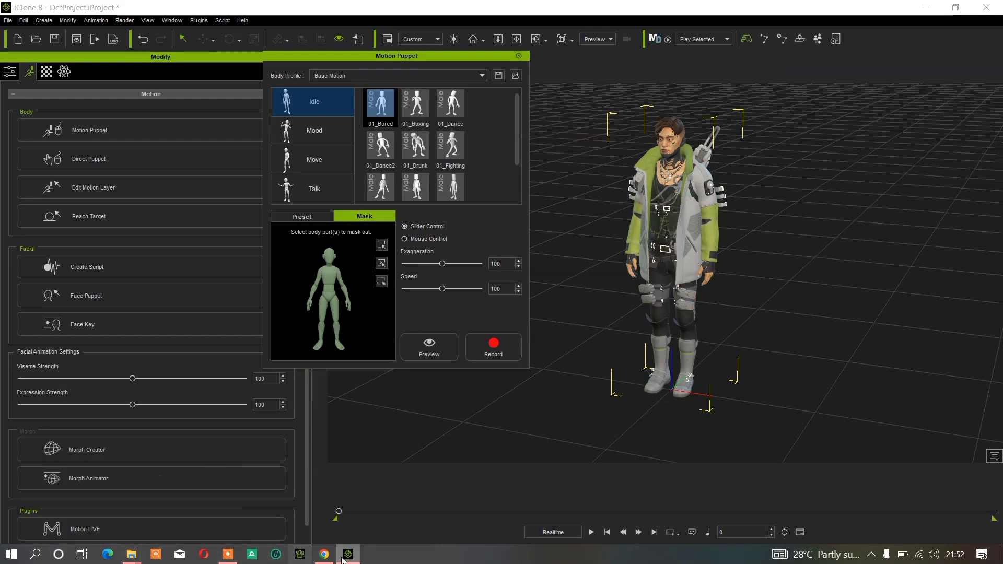
- Glance at the YouTube tutorial in Chrome, then bring both File Explorer windows back and place them side by side
left_click(324, 555)
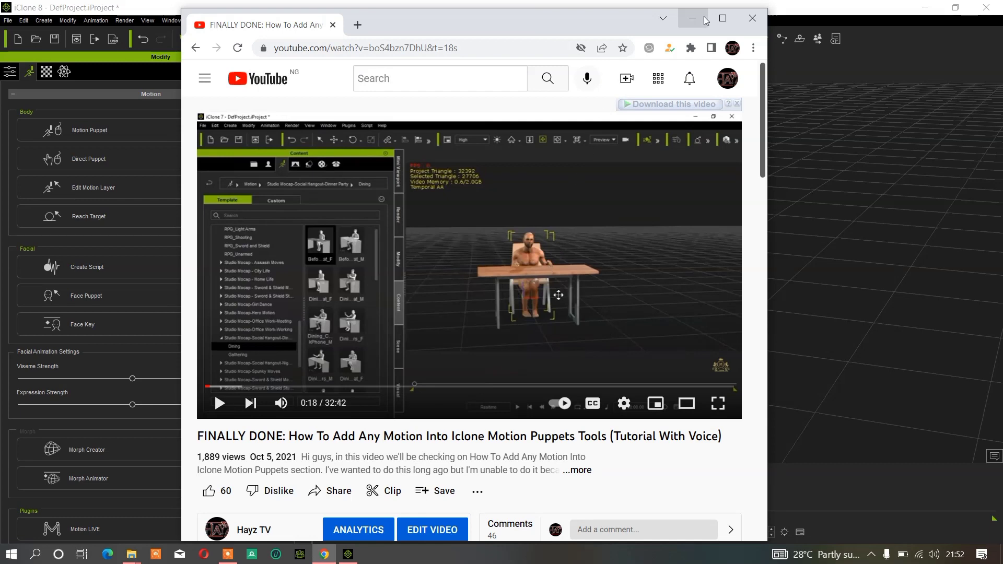
left_click(692, 19)
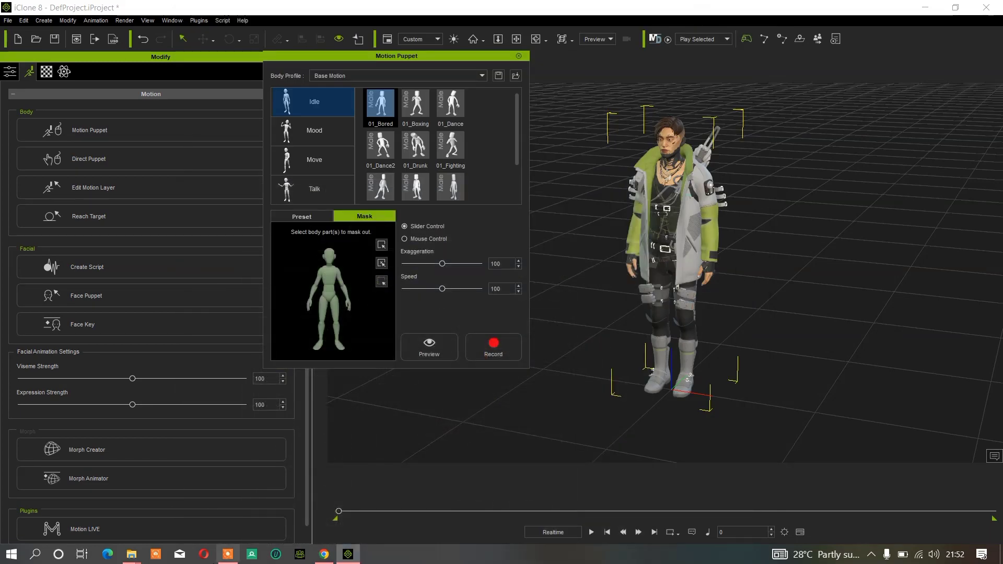
mouse_move(131, 558)
left_click(78, 494)
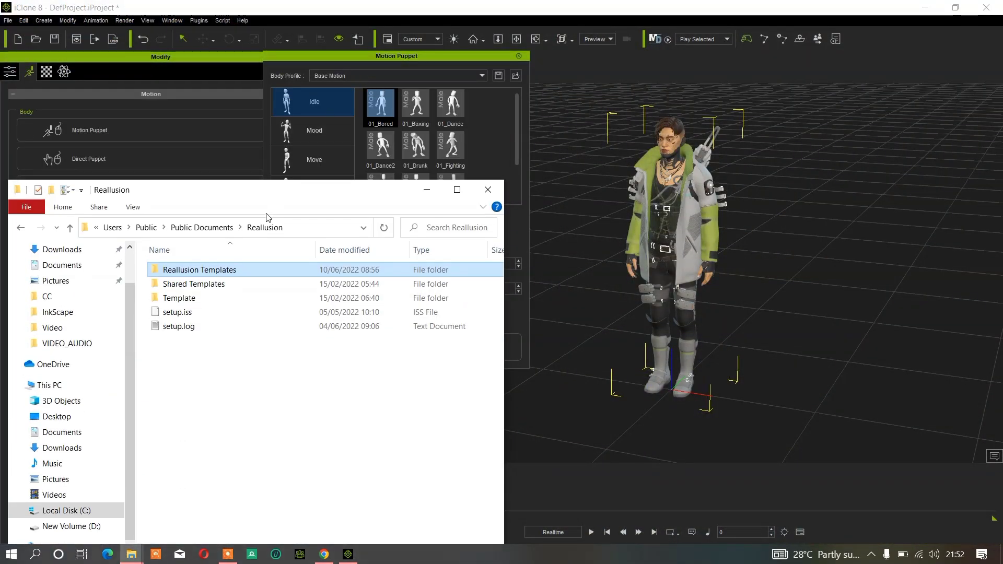
left_click_drag(261, 192, 276, 104)
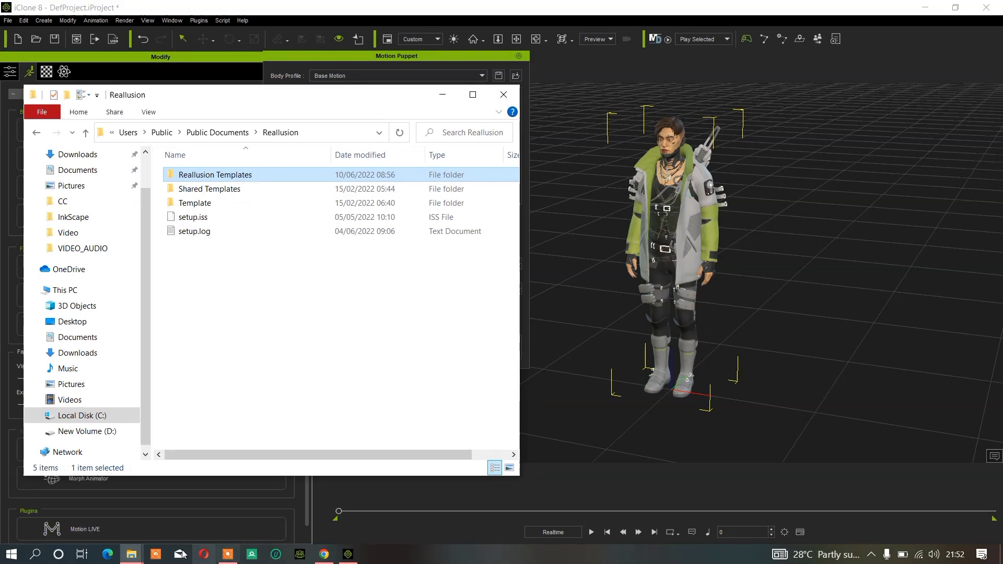
mouse_move(131, 554)
left_click(167, 510)
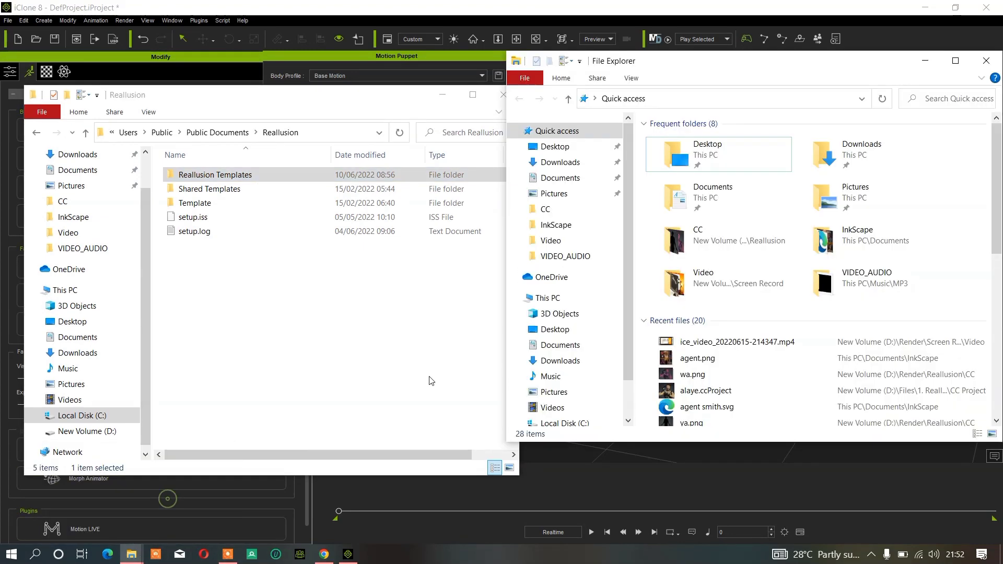
left_click_drag(311, 104, 294, 72)
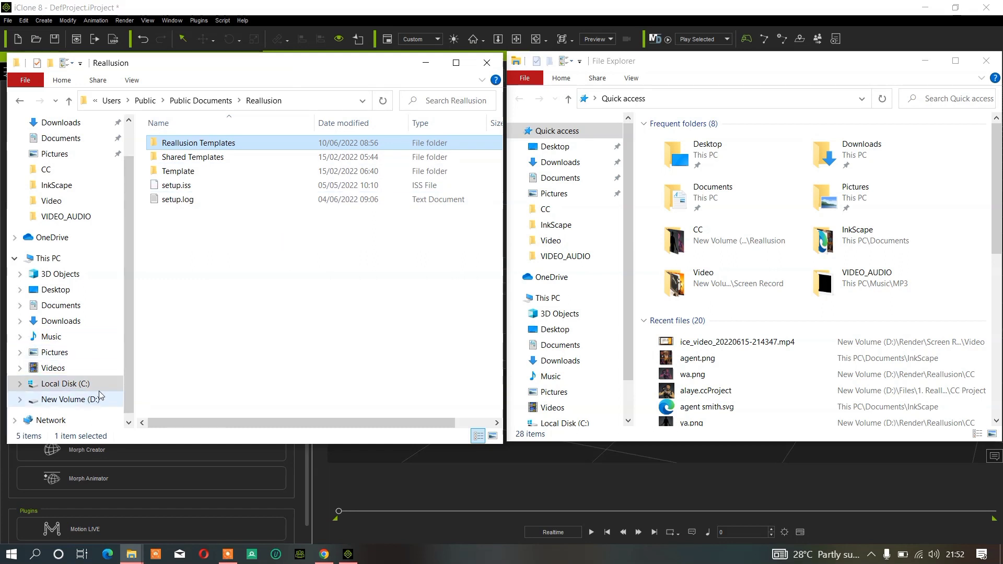
- Open the folder C:\Program Files\Reallusion\iClone 8 in the File Explorer window showing the Reallusion folder
left_click(66, 384)
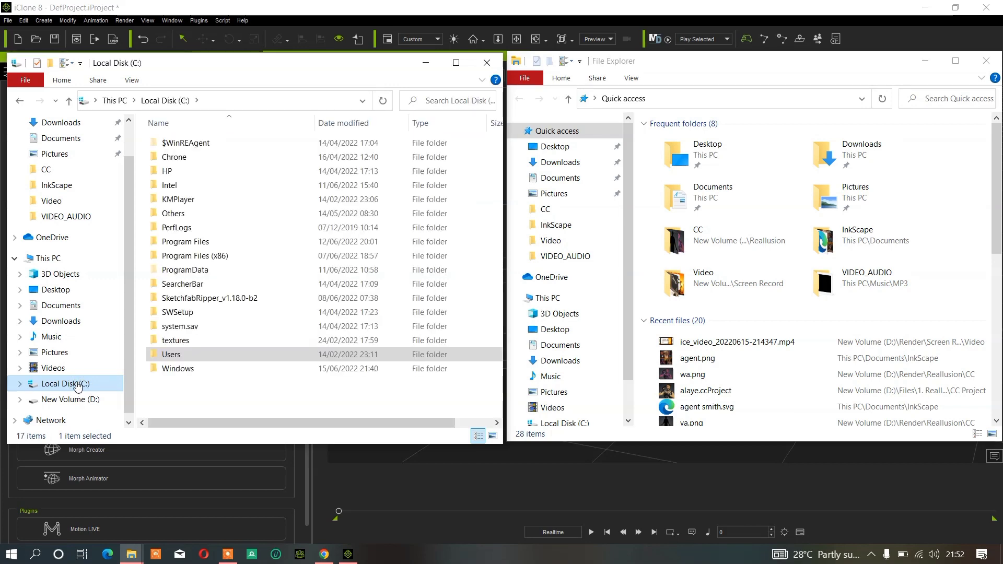
double_click(203, 243)
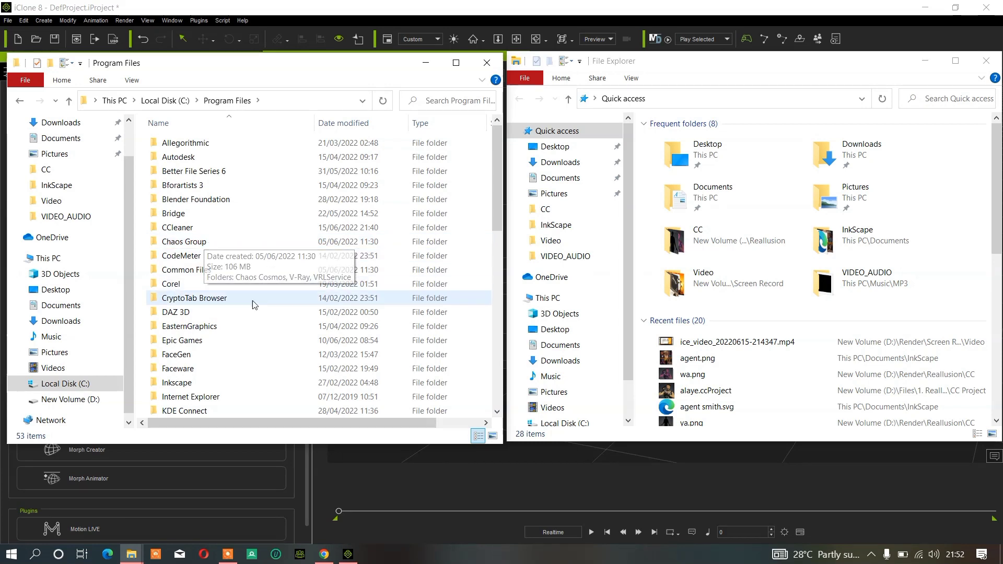
scroll(209, 351, "down", 8)
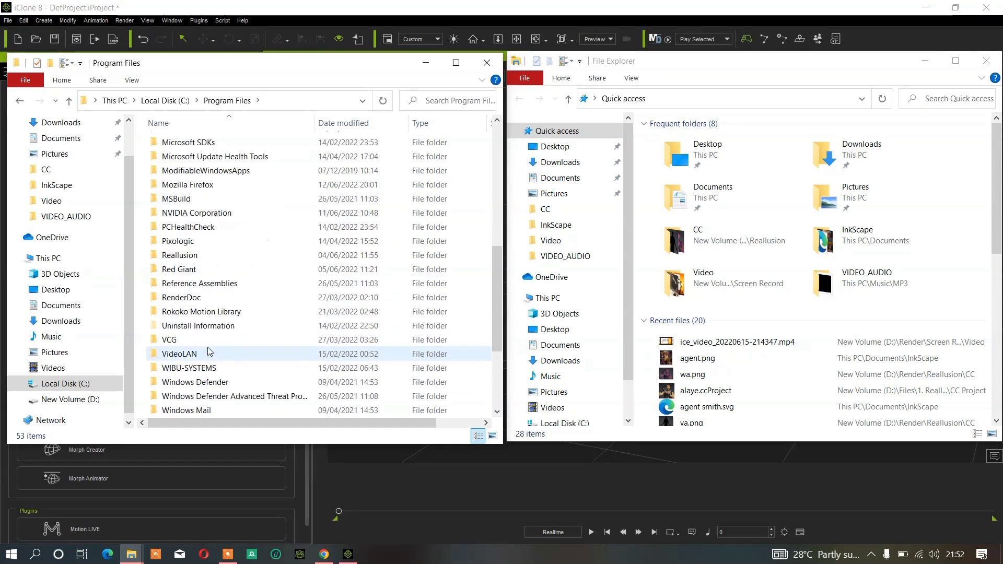
double_click(197, 256)
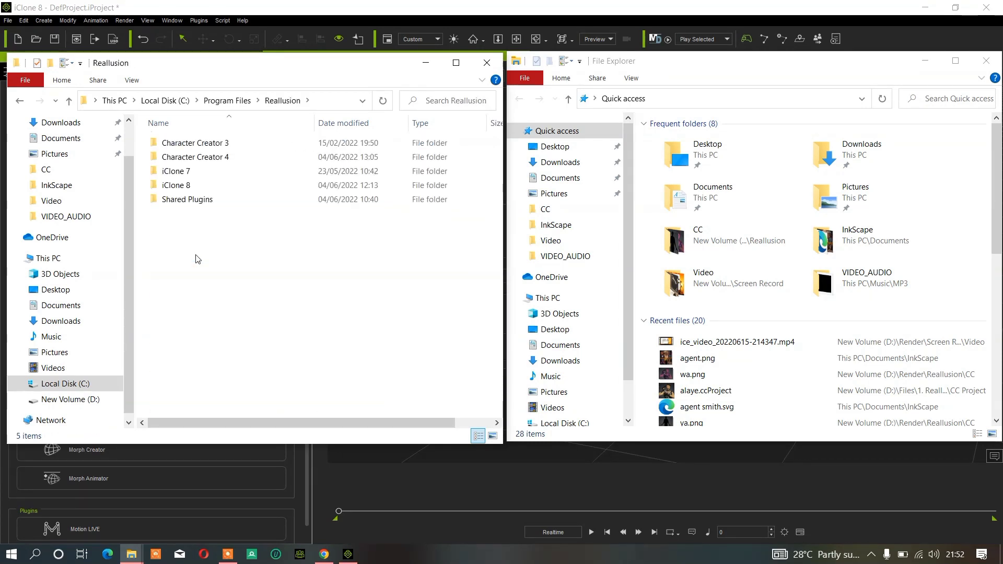
left_click(205, 188)
double_click(205, 191)
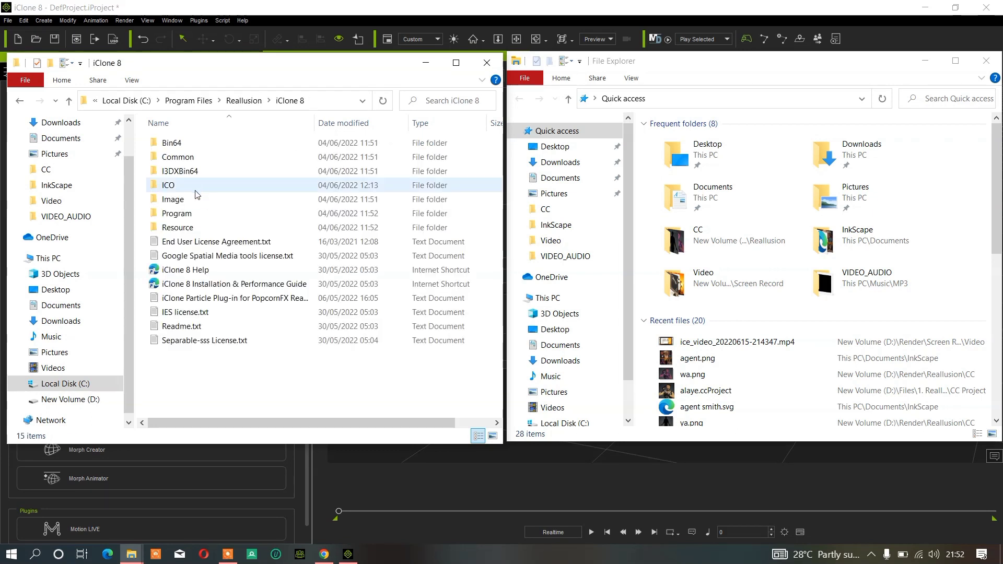
- Open the subfolder Program\Assets\iClone\MotionPuppetPreset of the iClone 8 folder, with the File Explorer window maximized
left_click(186, 214)
double_click(186, 214)
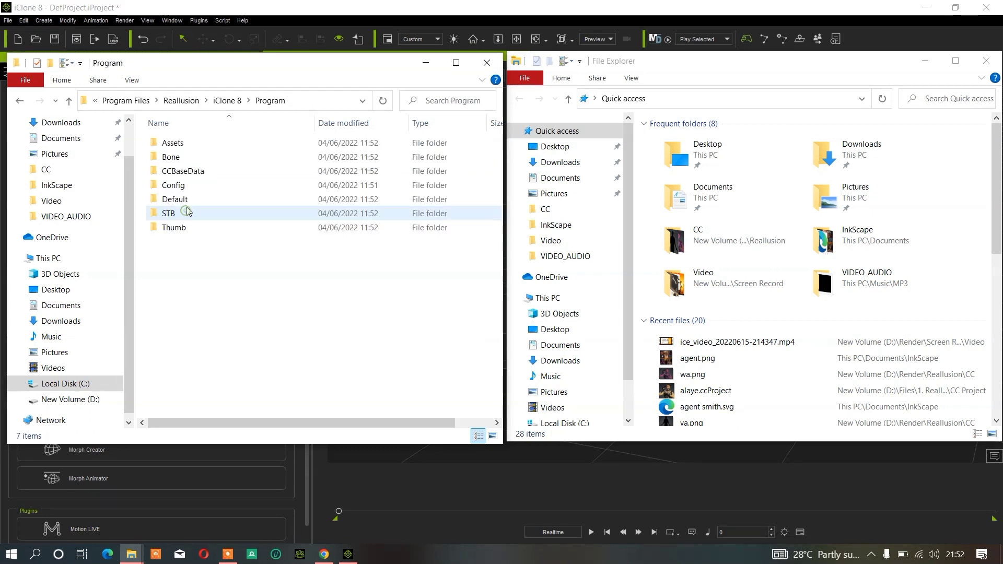
double_click(190, 143)
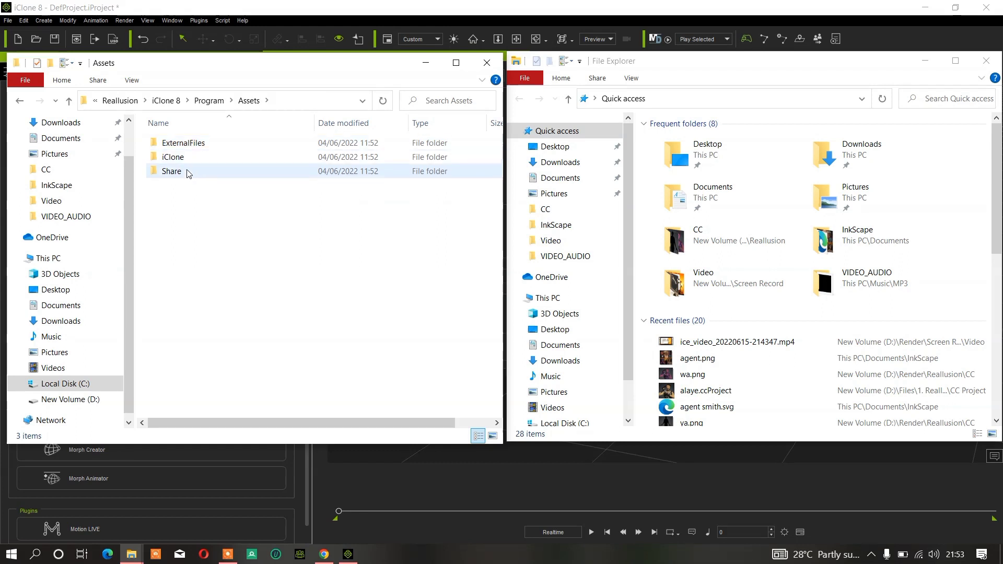
double_click(189, 157)
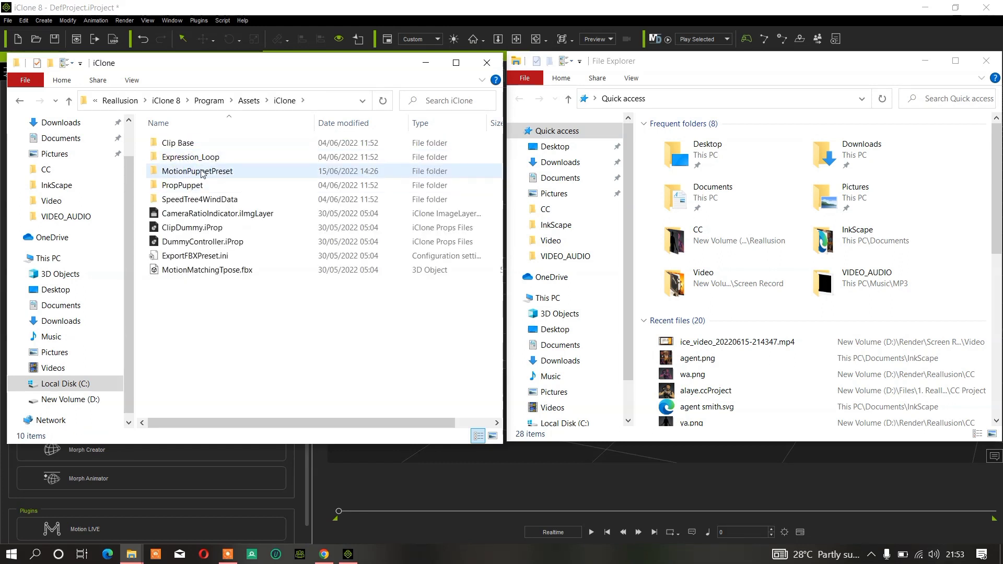
mouse_move(211, 177)
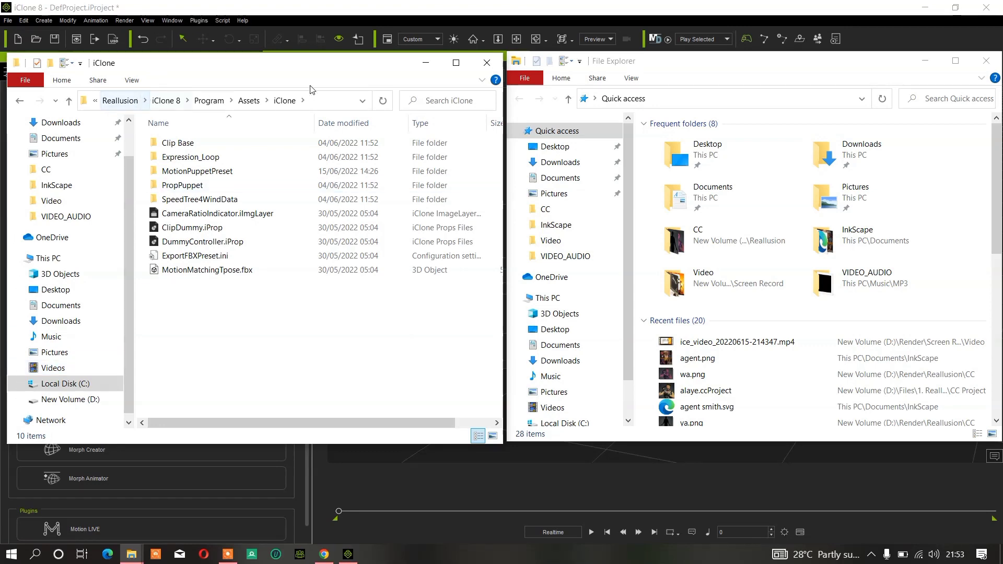
left_click(453, 65)
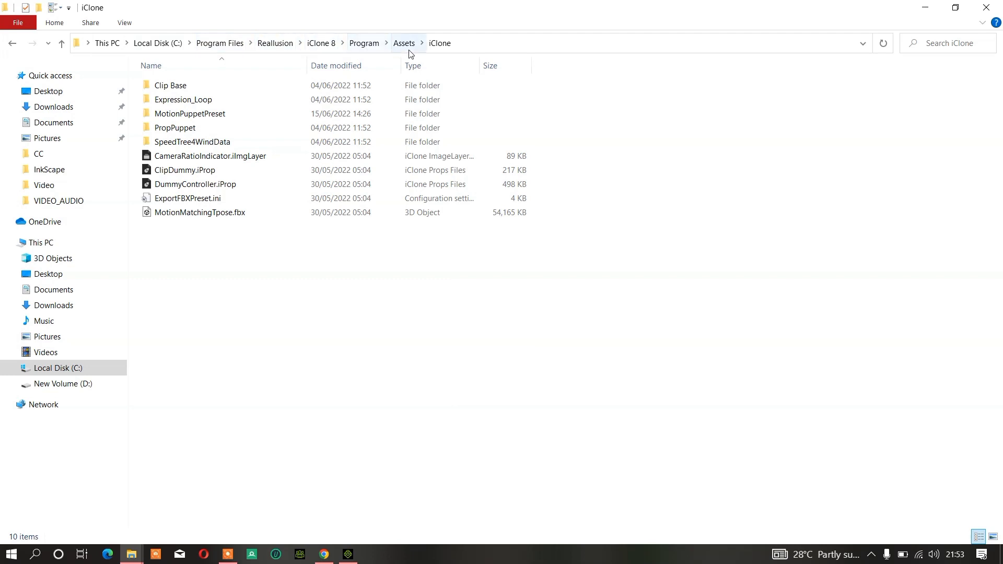
double_click(230, 115)
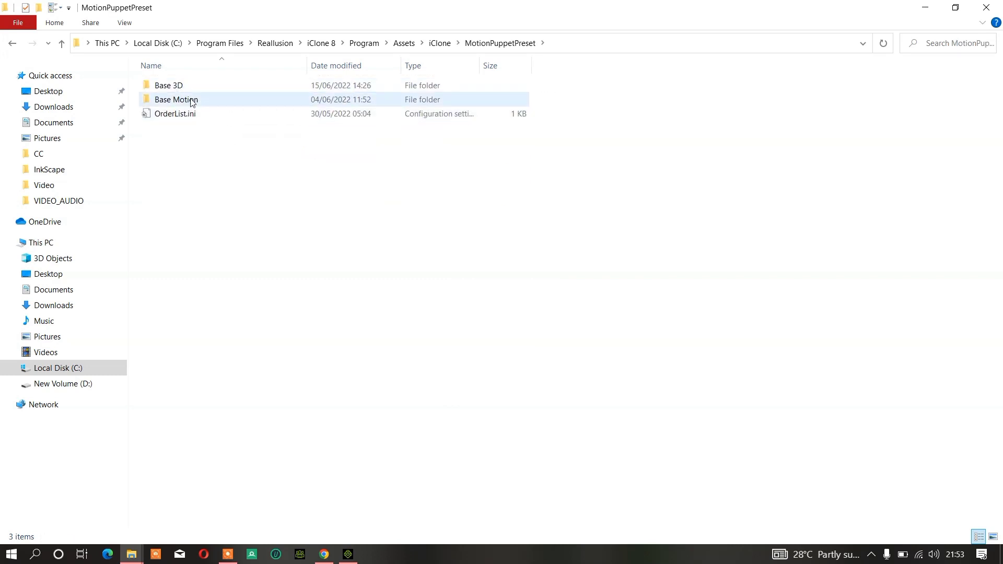
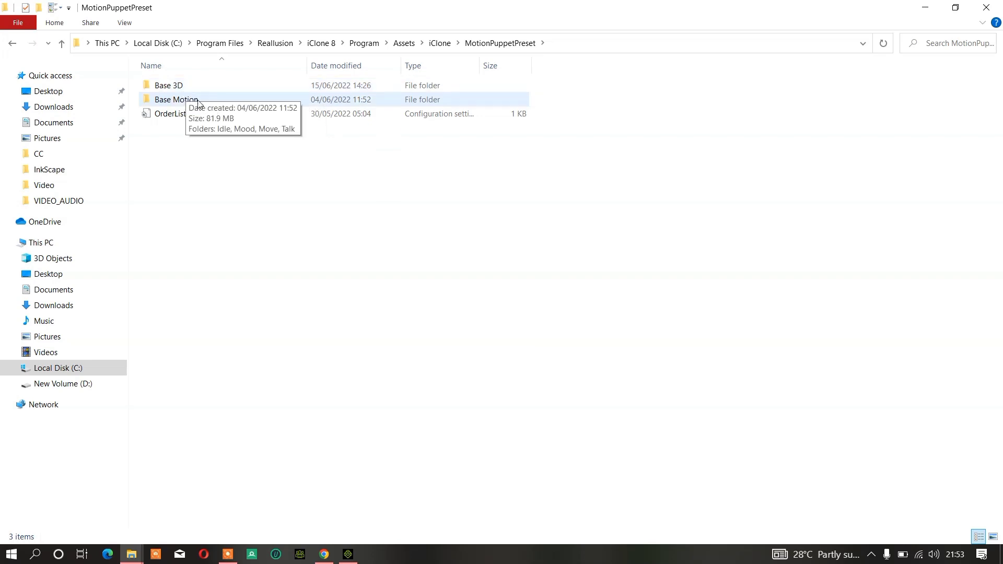
- Open the Base Motion\Idle subfolder of MotionPuppetPreset, restore the File Explorer window and move it to uncover the Motion Puppet presets
double_click(191, 100)
left_click(162, 89)
double_click(163, 89)
left_click(955, 8)
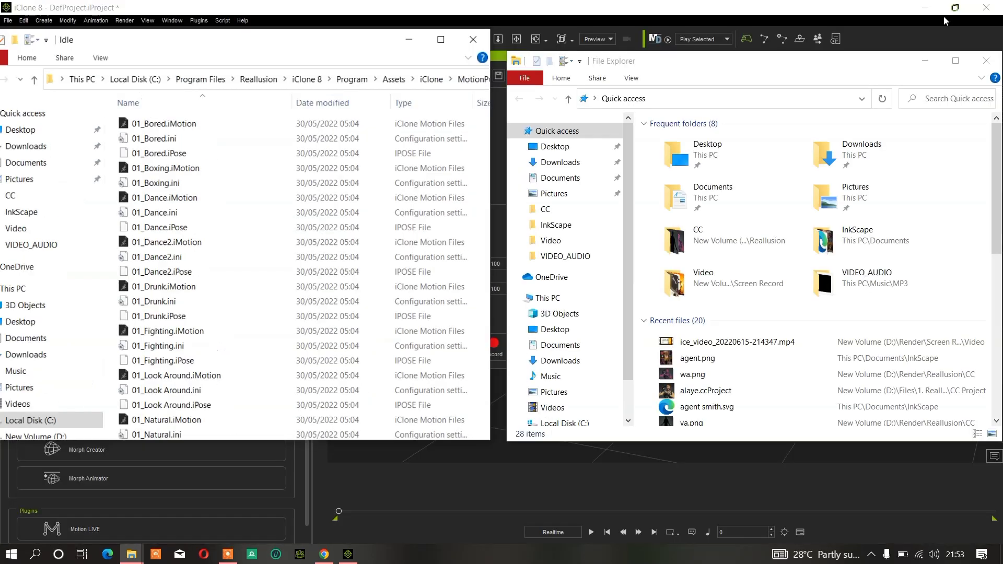
left_click_drag(264, 62, 247, 189)
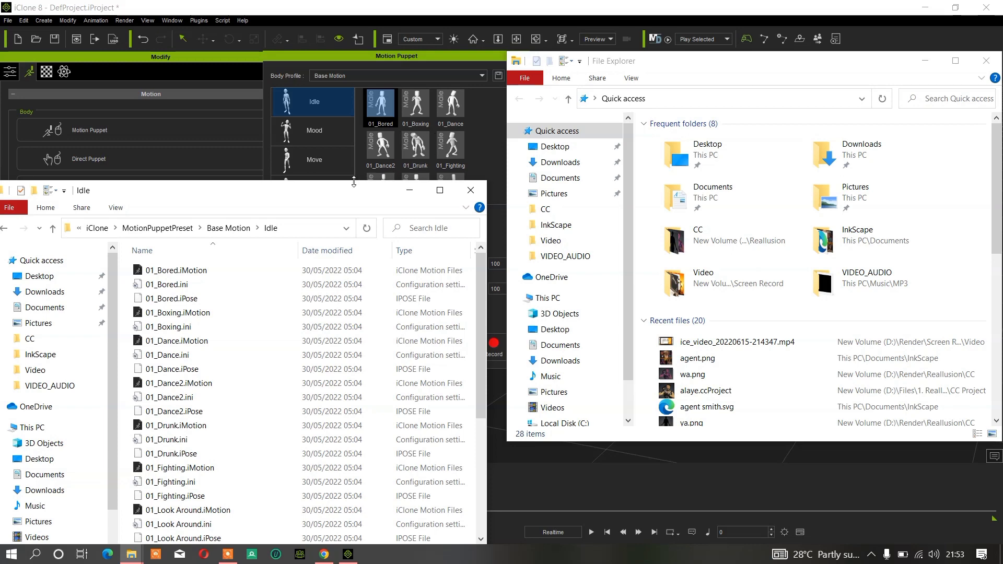
- Switch the Motion Puppet body profile in iClone to Base 3D
left_click(389, 79)
left_click(390, 73)
left_click(370, 84)
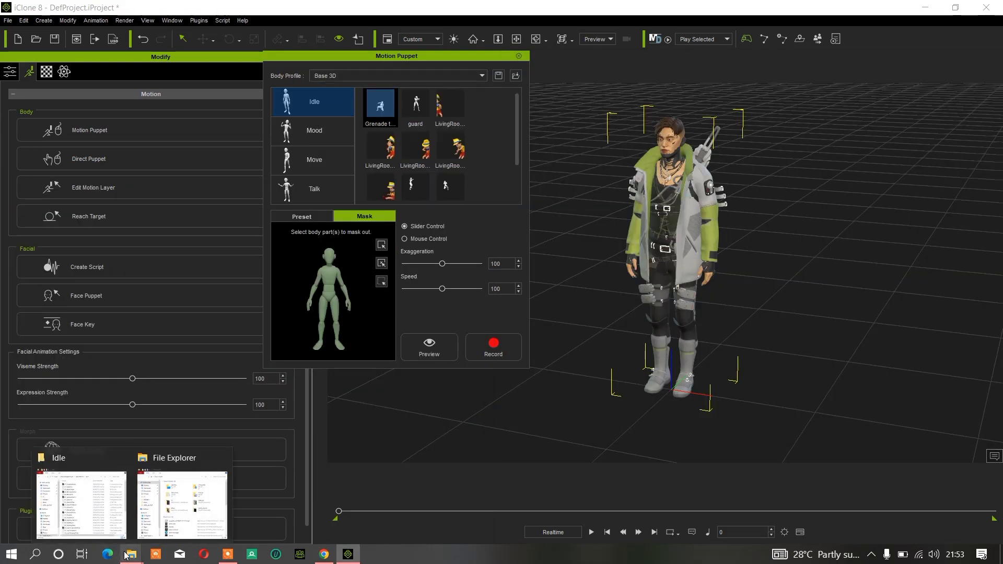
- Bring the Idle File Explorer window back and open the MotionPuppetPreset\Base 3D\Idle folder in it
left_click(112, 509)
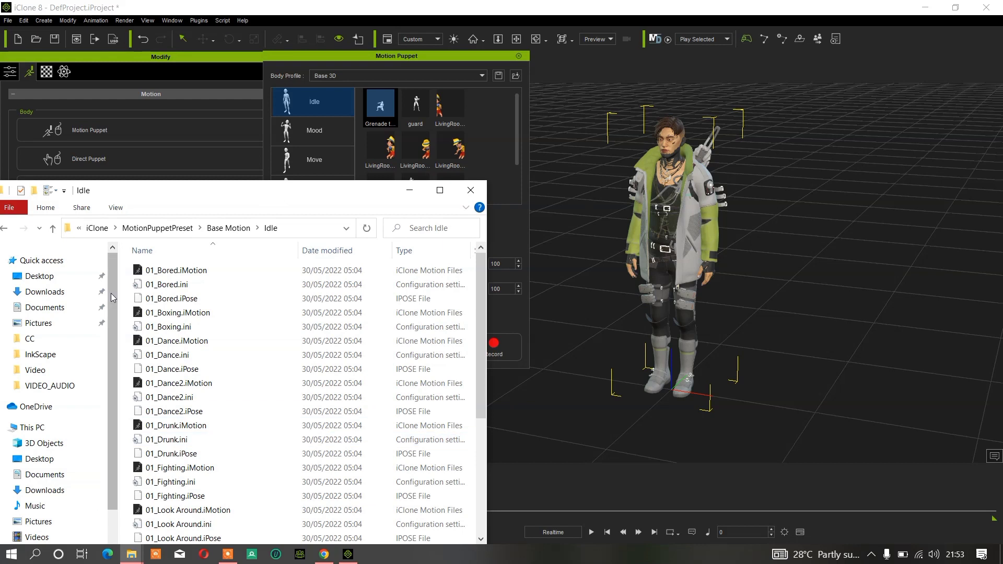
left_click(52, 229)
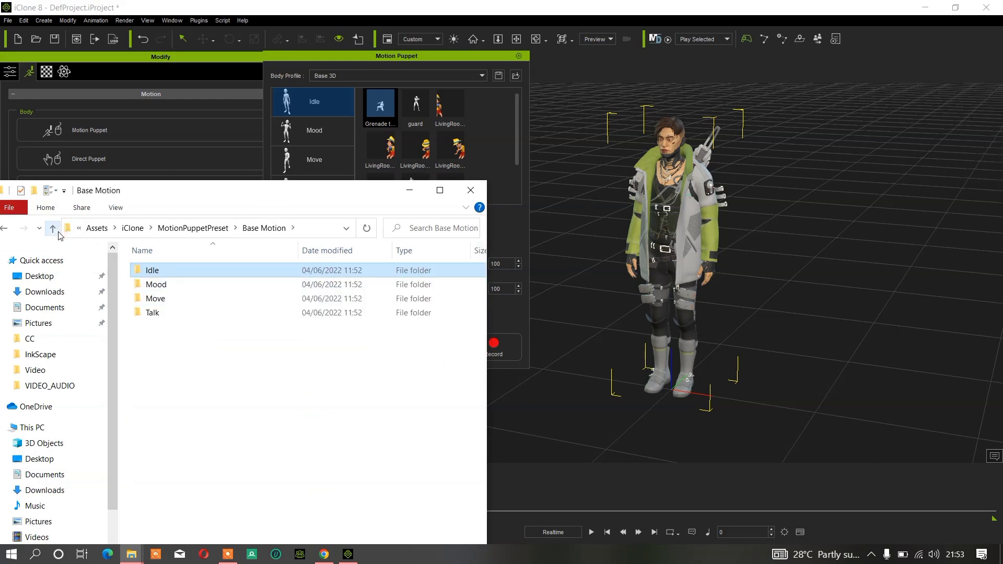
left_click(54, 230)
double_click(175, 271)
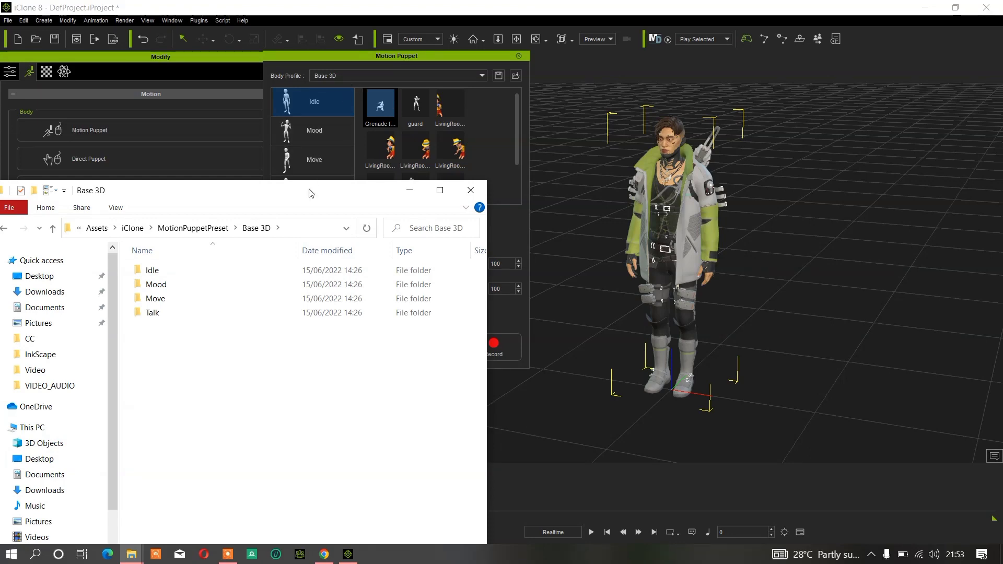
left_click_drag(309, 189, 554, 286)
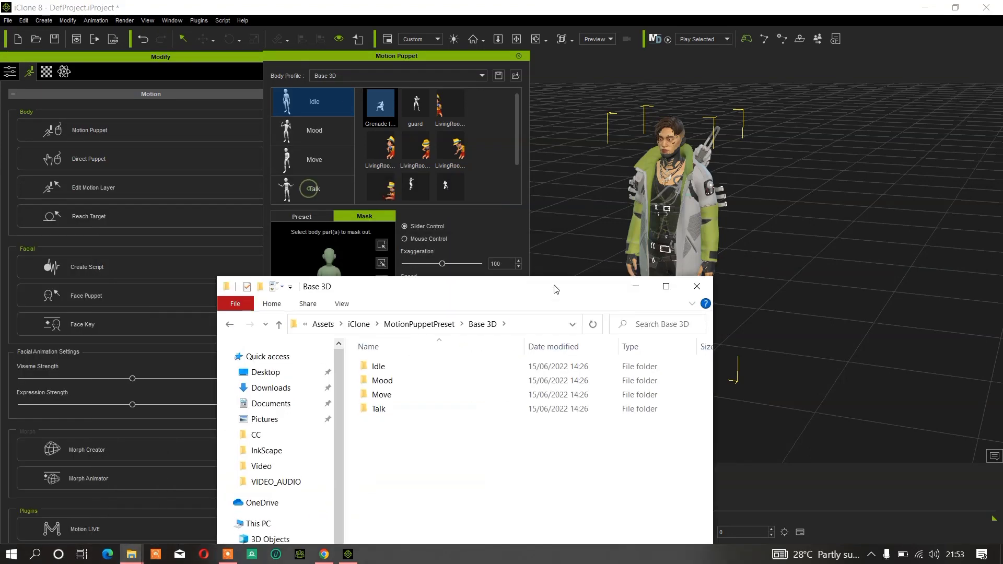
double_click(407, 367)
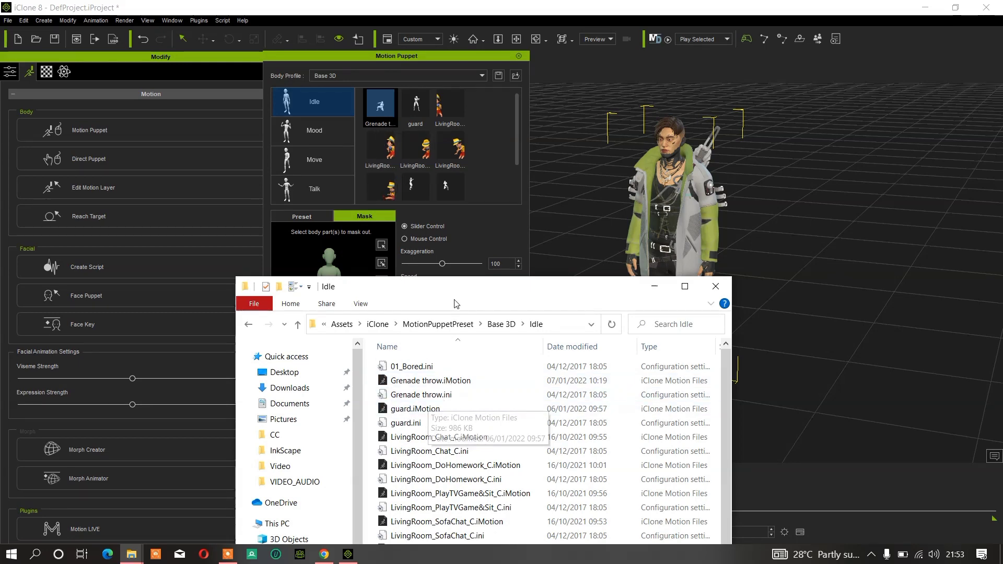
- Enlarge the Base 3D Idle files to thumbnails and compare them with the idle motions in Motion Puppet
left_click_drag(456, 290, 320, 92)
scroll(434, 387, "up", 2, "ctrl")
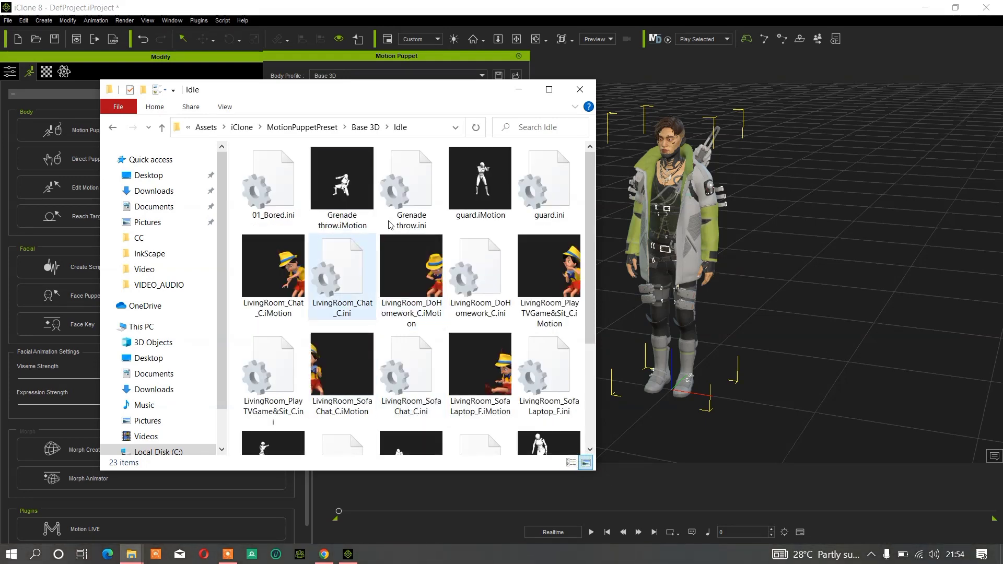
left_click_drag(367, 94, 524, 236)
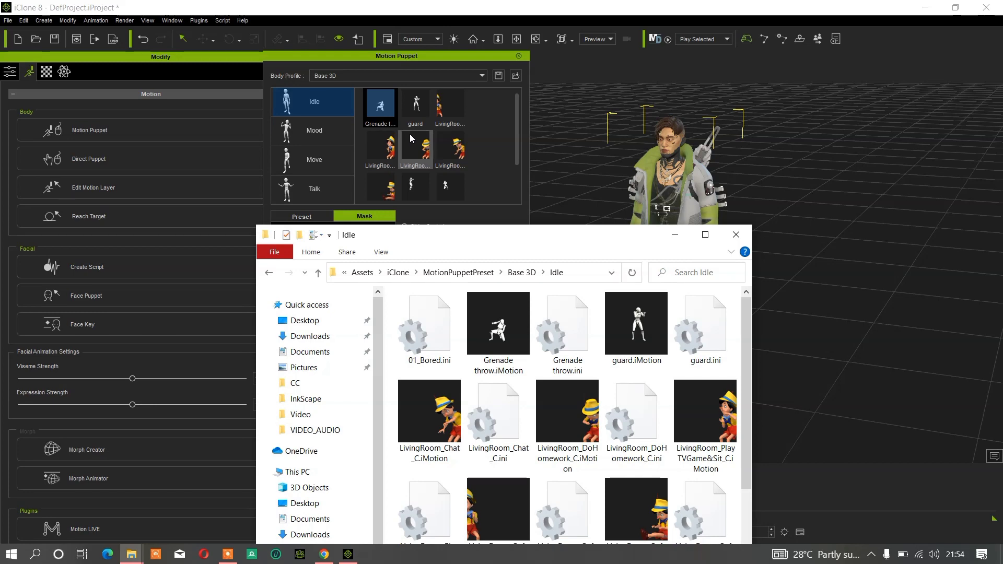
left_click_drag(484, 243, 271, 71)
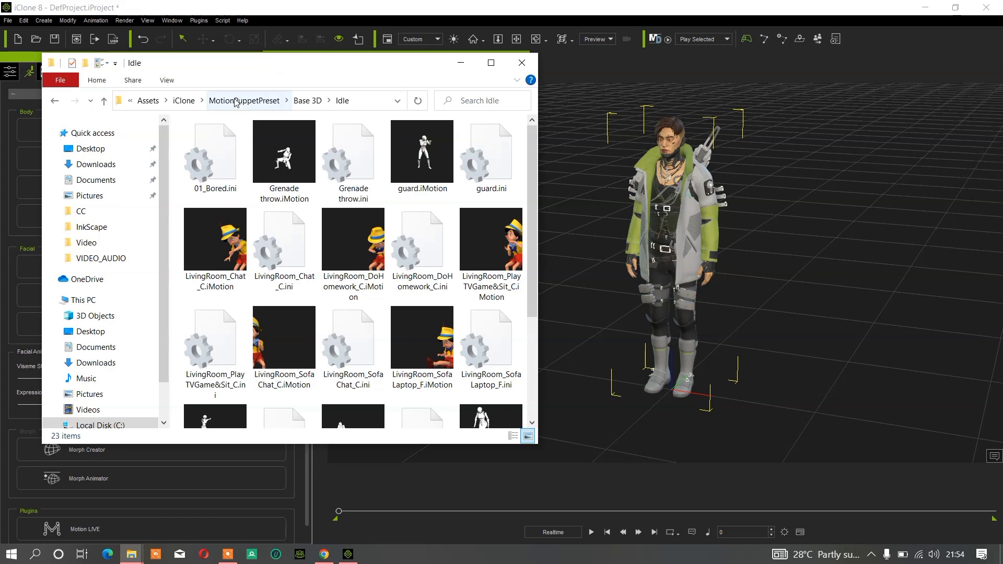
- Go back up through the parent folders from Base 3D\Idle to the Reallusion folder in Program Files
left_click(108, 101)
left_click(104, 101)
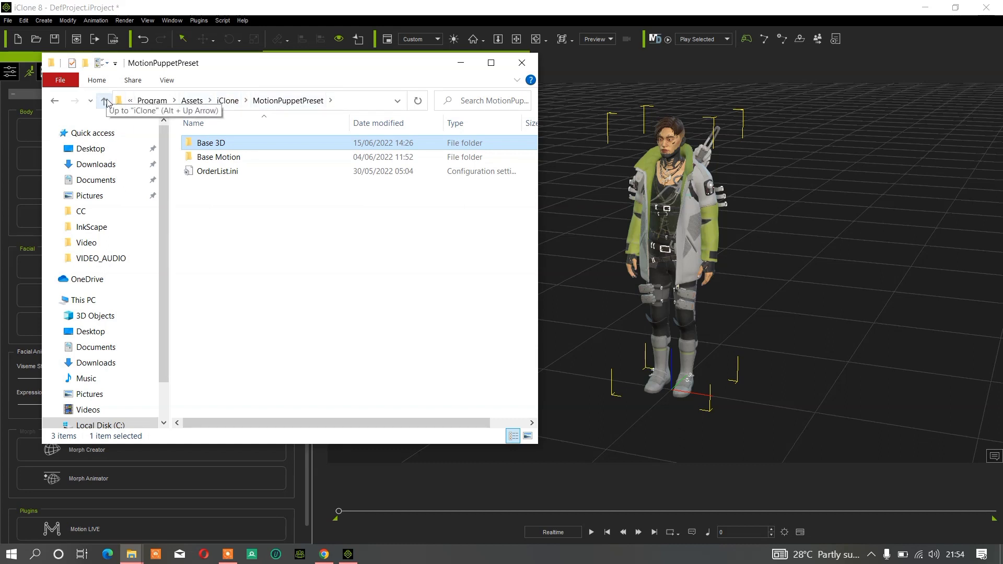
left_click(105, 101)
left_click(105, 101)
left_click(104, 101)
left_click(104, 101)
left_click(104, 101)
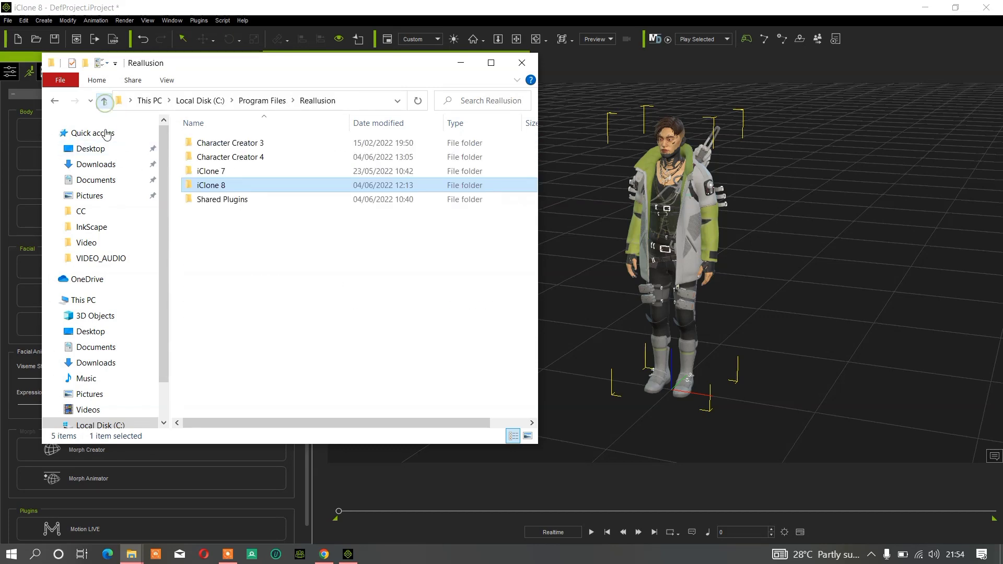
- Starting from Local Disk (C:), open the folder Program Files\Reallusion\iClone 8
left_click(102, 424)
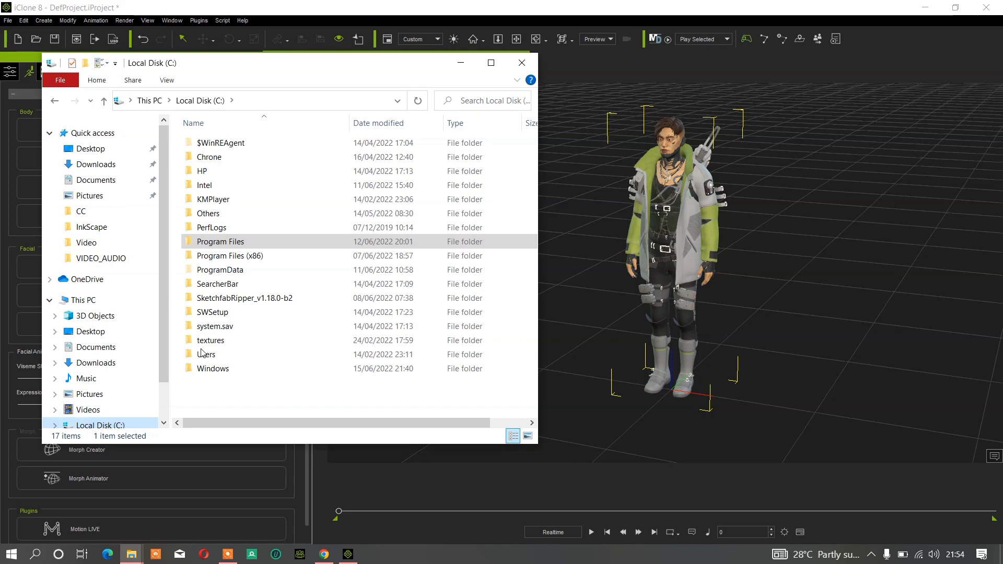
double_click(208, 242)
scroll(214, 334, "down", 9)
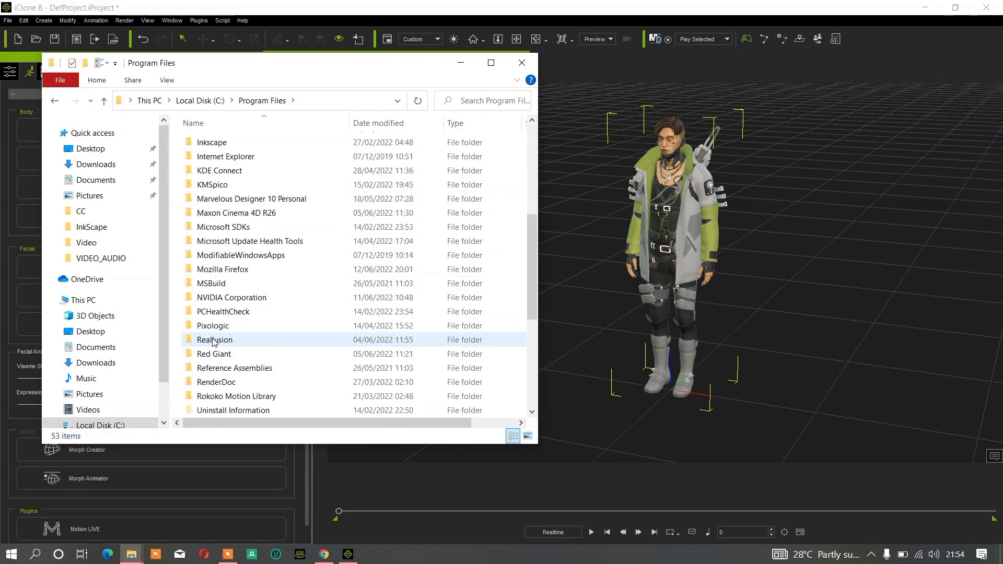
double_click(214, 214)
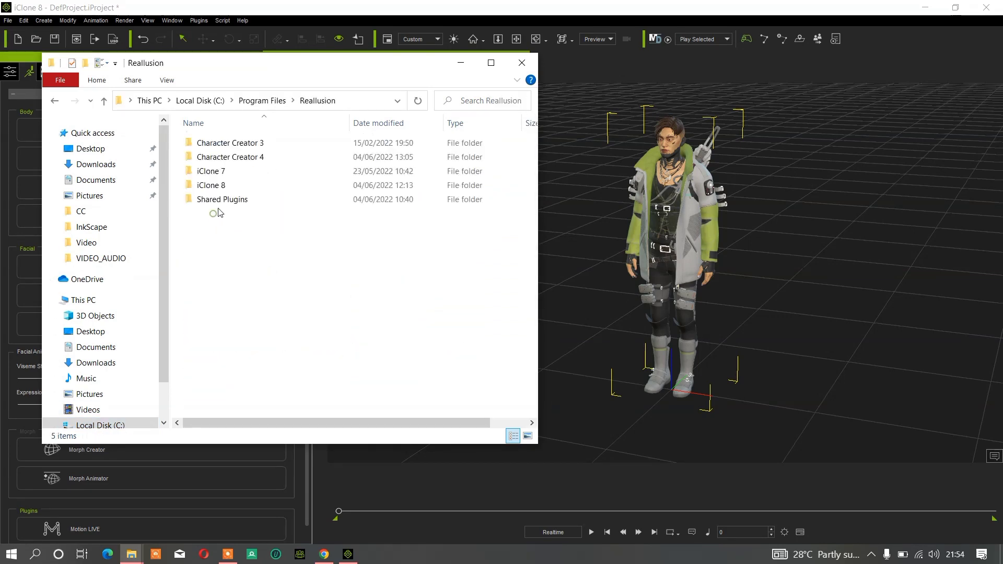
double_click(222, 185)
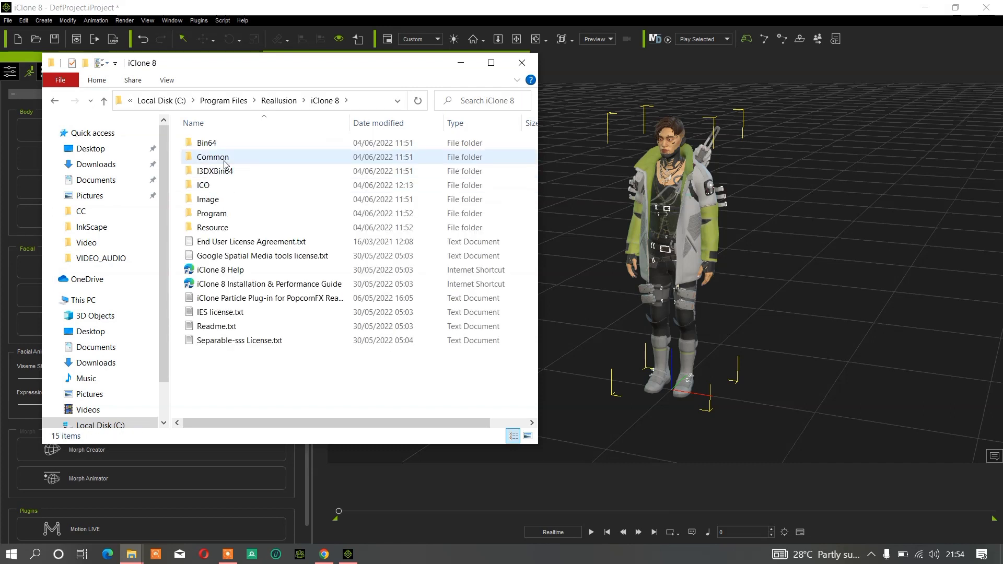
- Open the subfolder Program\Assets\iClone\MotionPuppetPreset and shift its window to make room for a second one
double_click(212, 213)
double_click(225, 143)
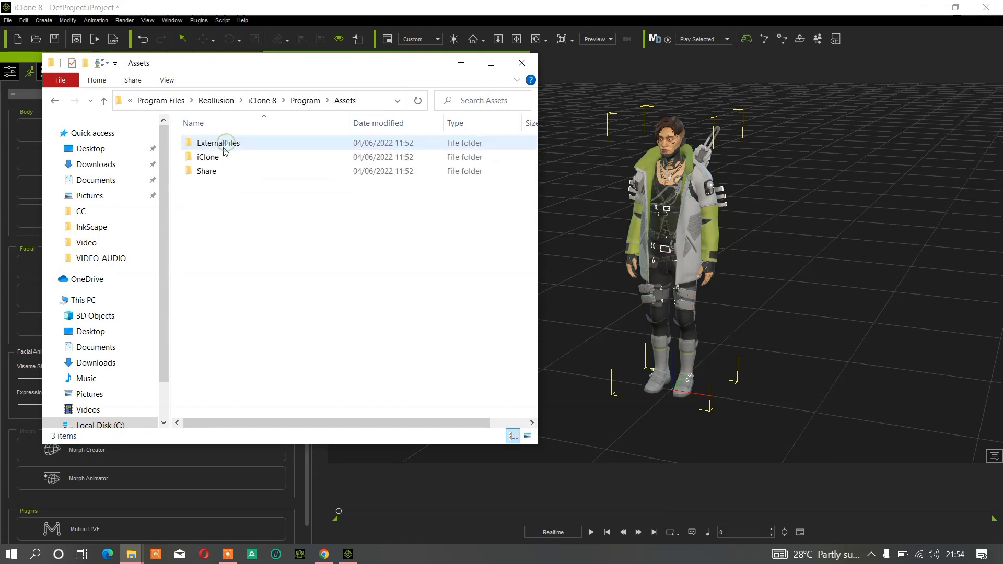
double_click(216, 157)
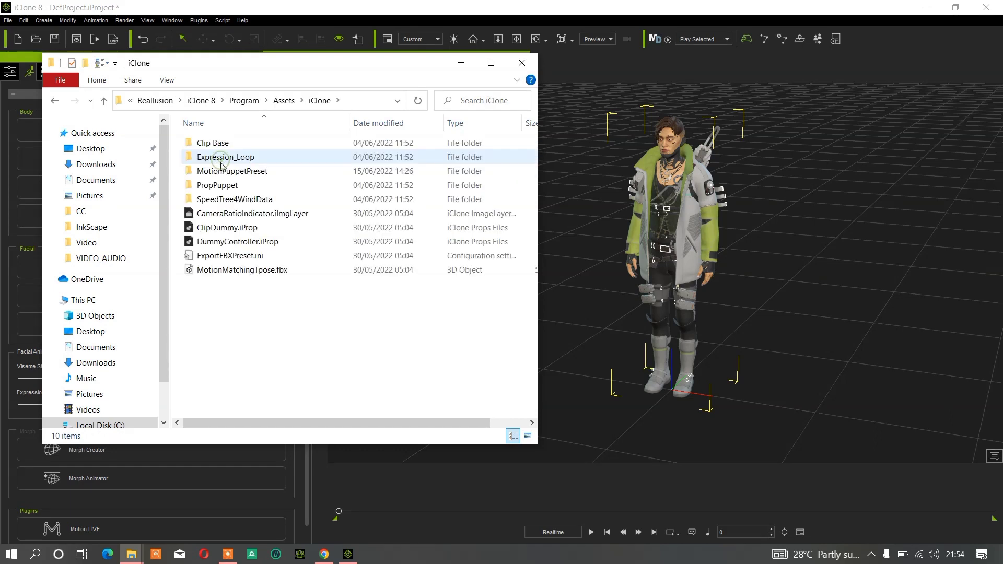
double_click(262, 173)
mouse_move(248, 73)
left_mouse_down()
mouse_move(223, 70)
mouse_move(314, 217)
mouse_move(264, 72)
left_mouse_up()
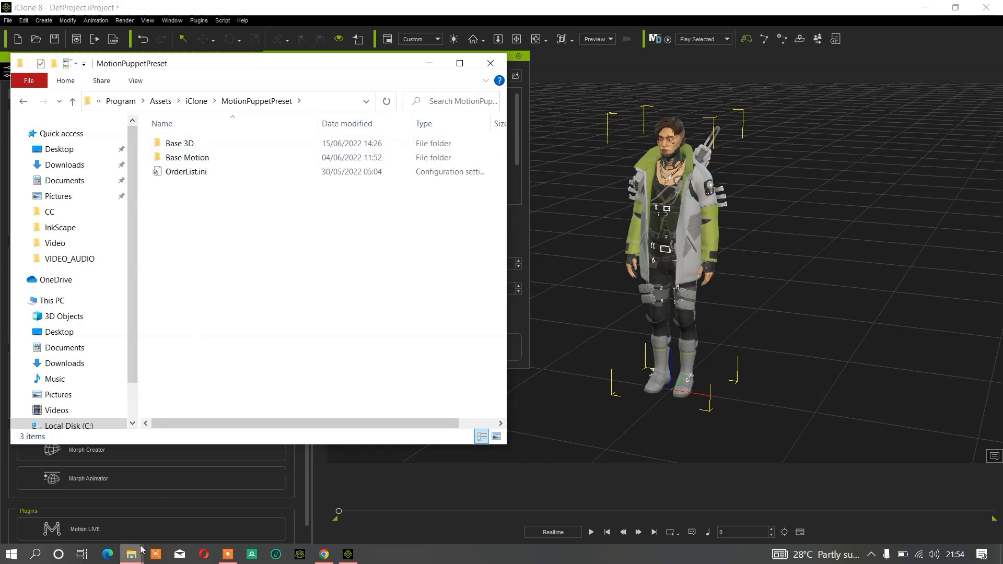
- Show the second File Explorer window and open C:\Users\Public\Public Documents\Reallusion in it
mouse_move(142, 549)
left_click(182, 505)
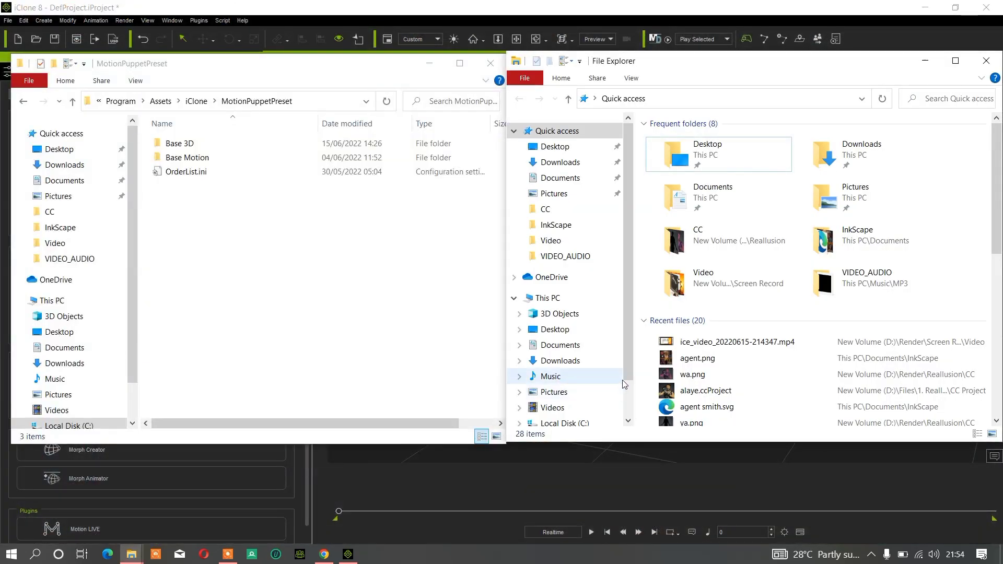
scroll(565, 426, "down", 1)
left_click(568, 382)
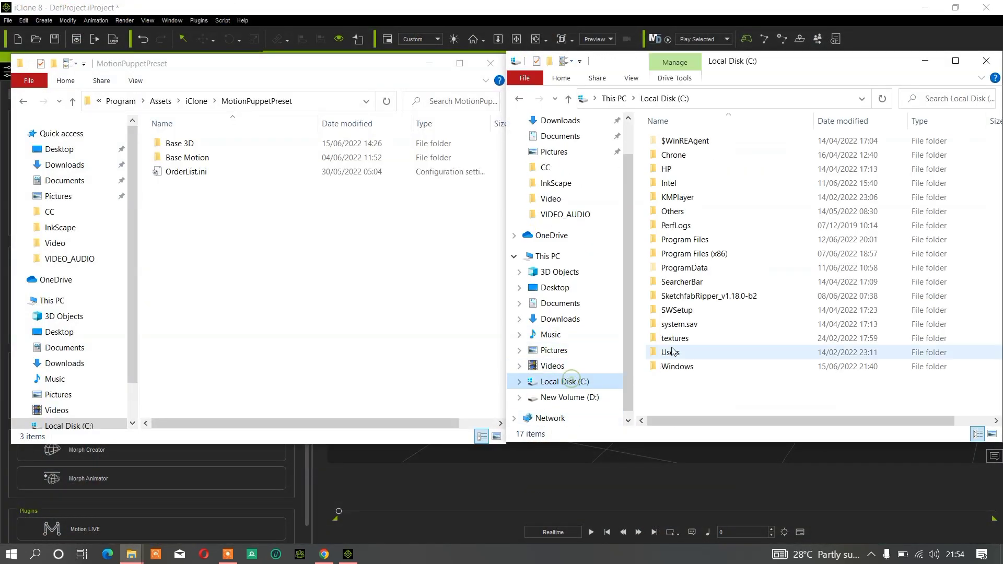
double_click(682, 351)
double_click(689, 171)
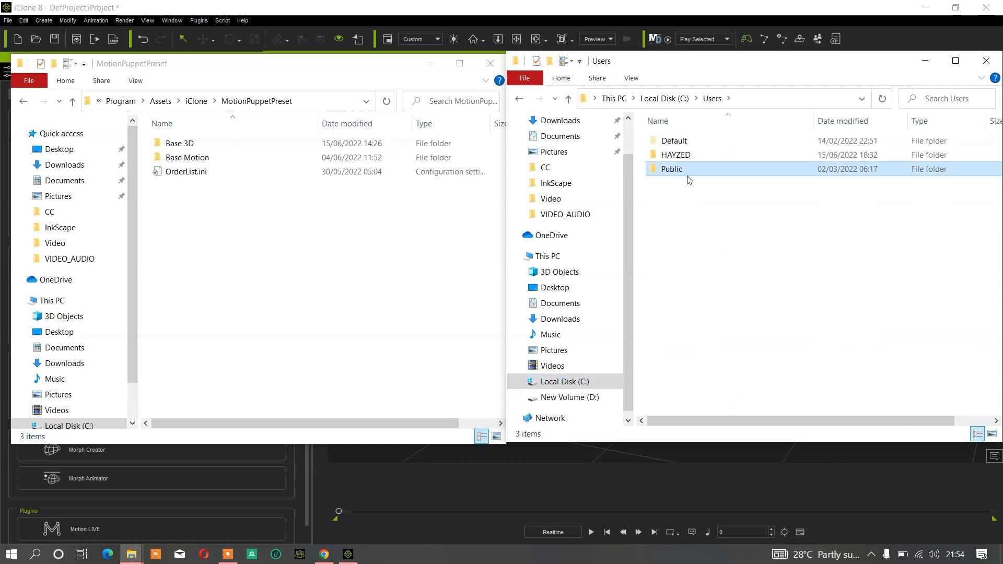
double_click(689, 201)
double_click(678, 184)
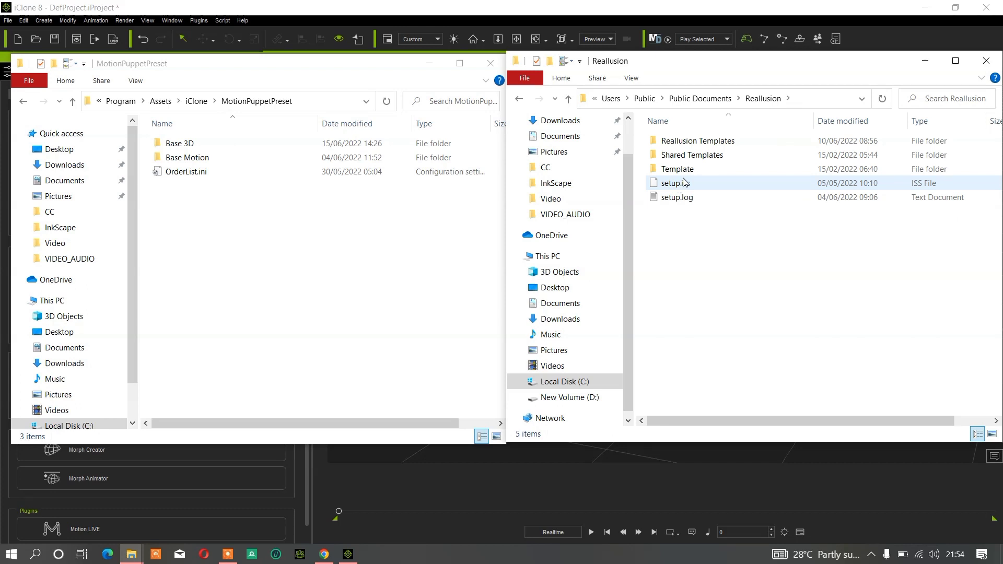
- Open the subfolder Template\iClone 7 Template\iClone Template\Preset in the second File Explorer window
double_click(689, 169)
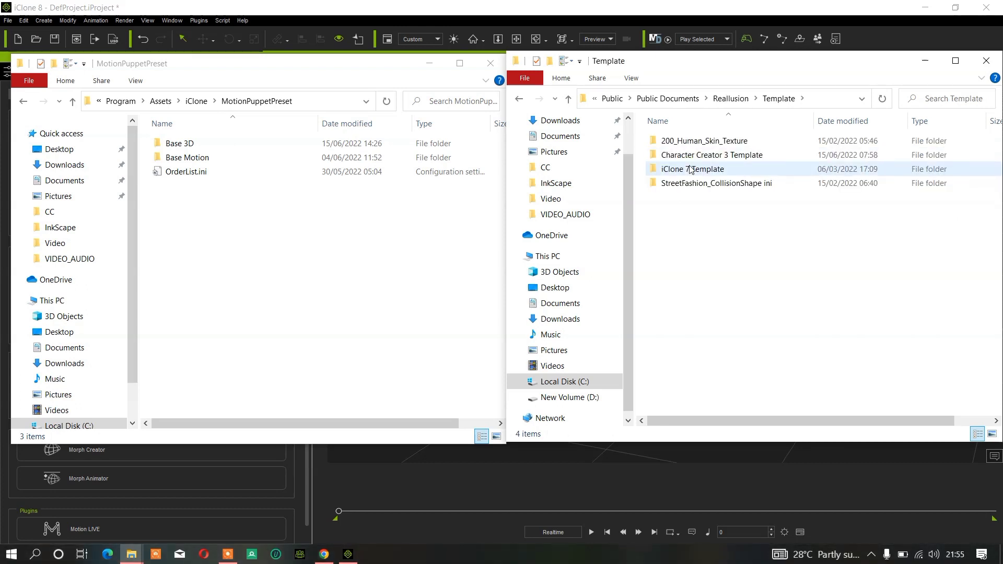
double_click(690, 169)
double_click(687, 157)
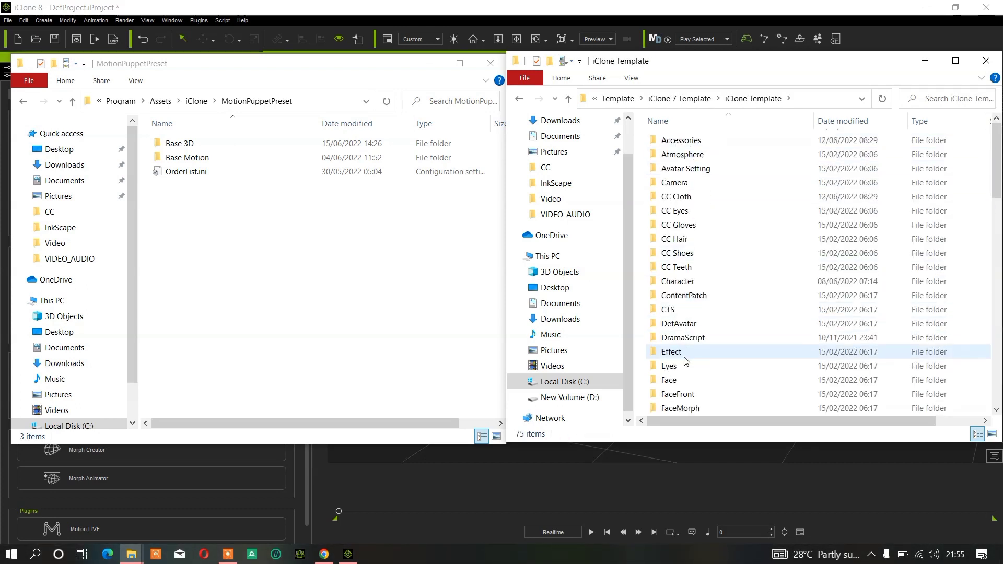
scroll(686, 355, "down", 15)
scroll(683, 369, "up", 2)
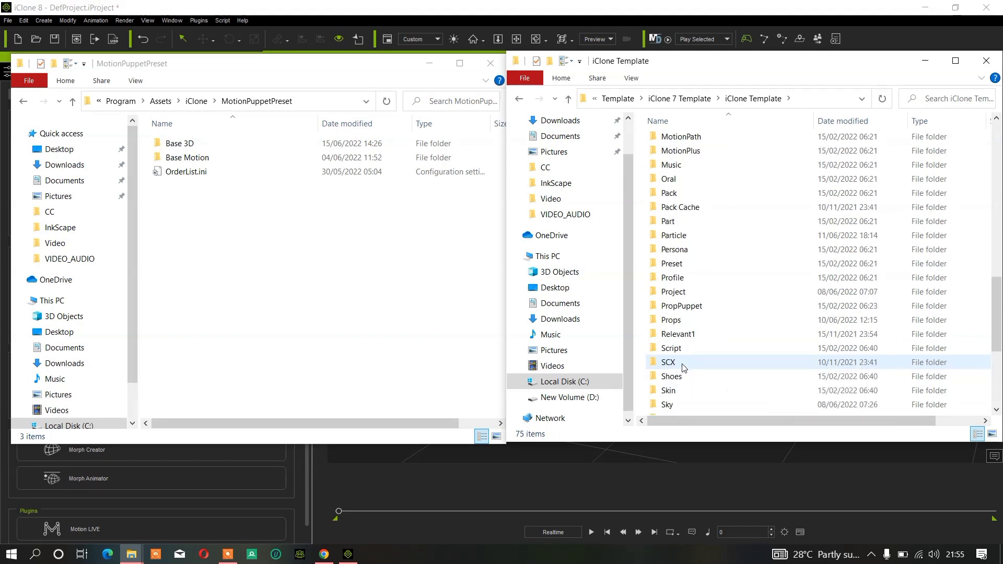
double_click(676, 263)
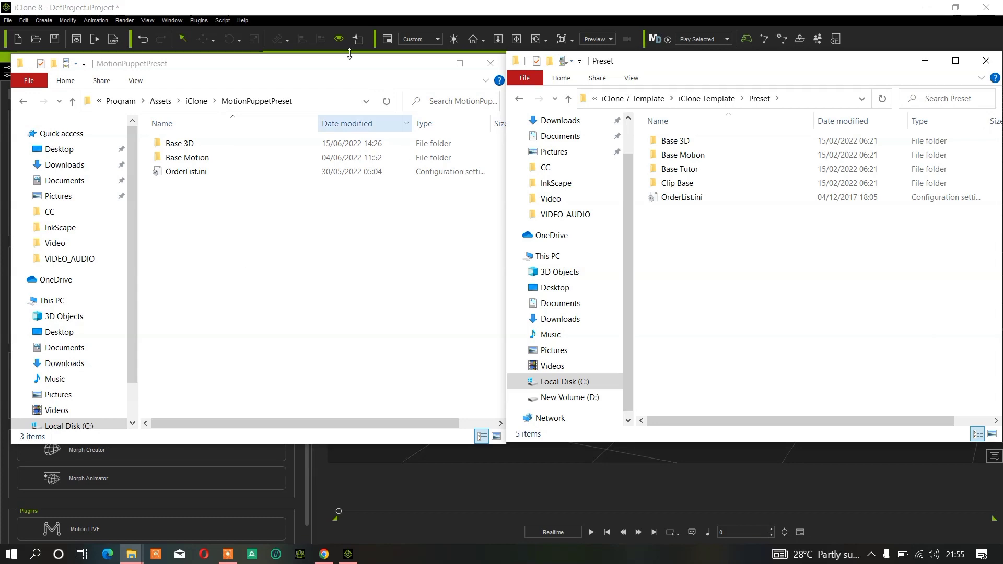
- Move the MotionPuppetPreset window aside, select the Base Tutor folder in Preset, and view iClone's list of body profiles
mouse_move(345, 67)
left_mouse_down()
mouse_move(349, 303)
mouse_move(307, 29)
mouse_move(328, 69)
left_mouse_up()
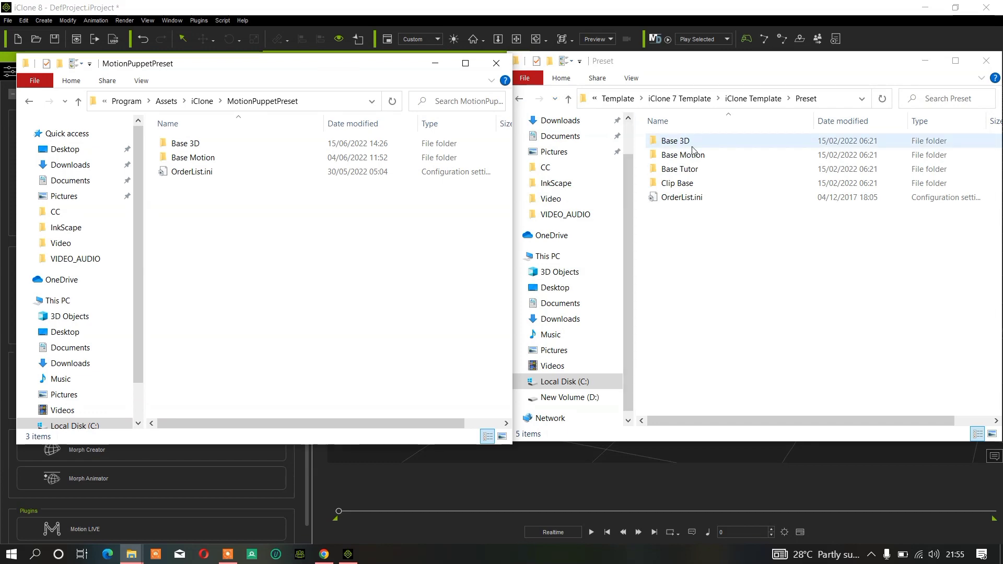
left_click_drag(248, 63, 222, 99)
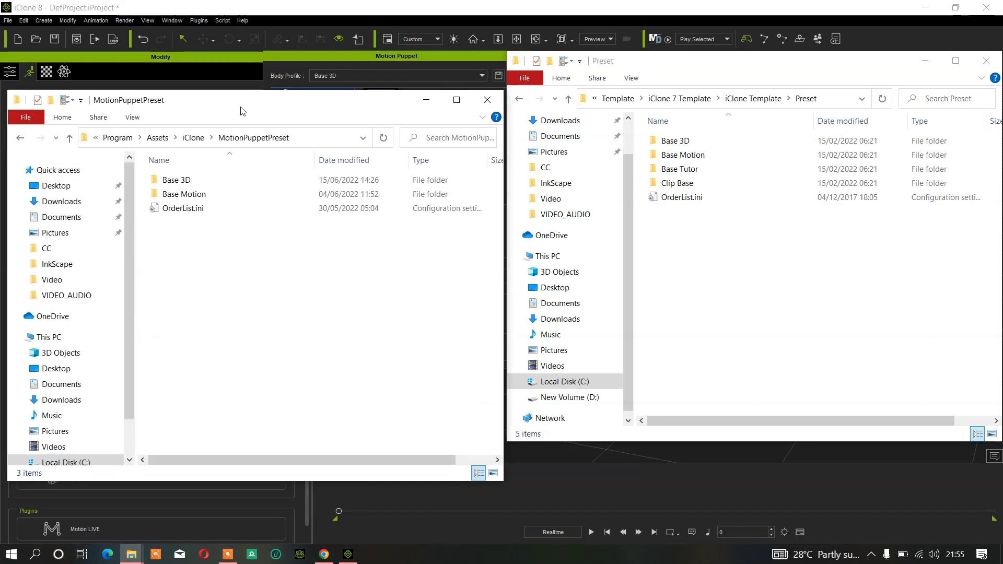
left_click(680, 169)
left_click(378, 76)
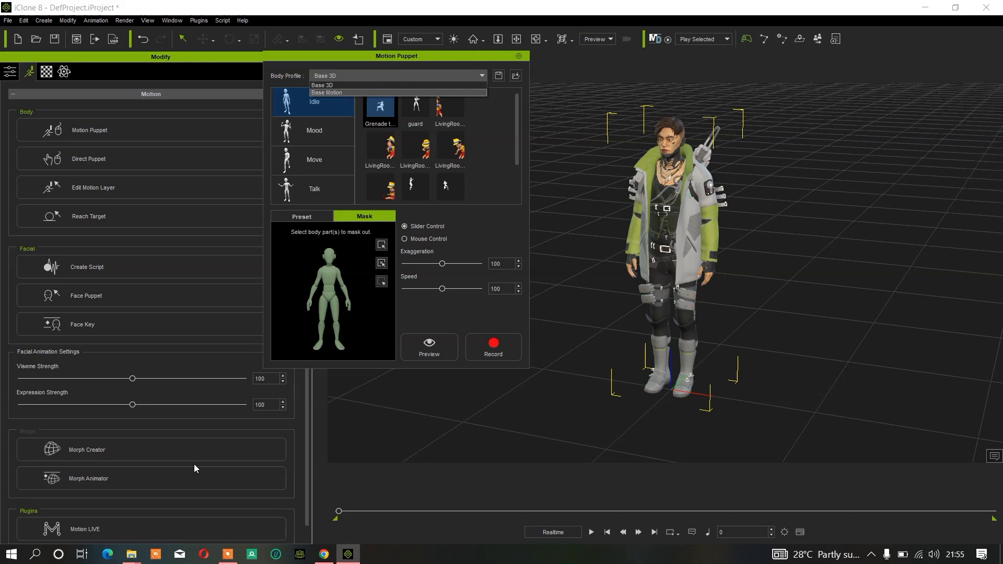
- Bring both File Explorer windows back, look into the Base Tutor folder, and return to the iClone 7 Preset folder
mouse_move(129, 558)
left_click(110, 523)
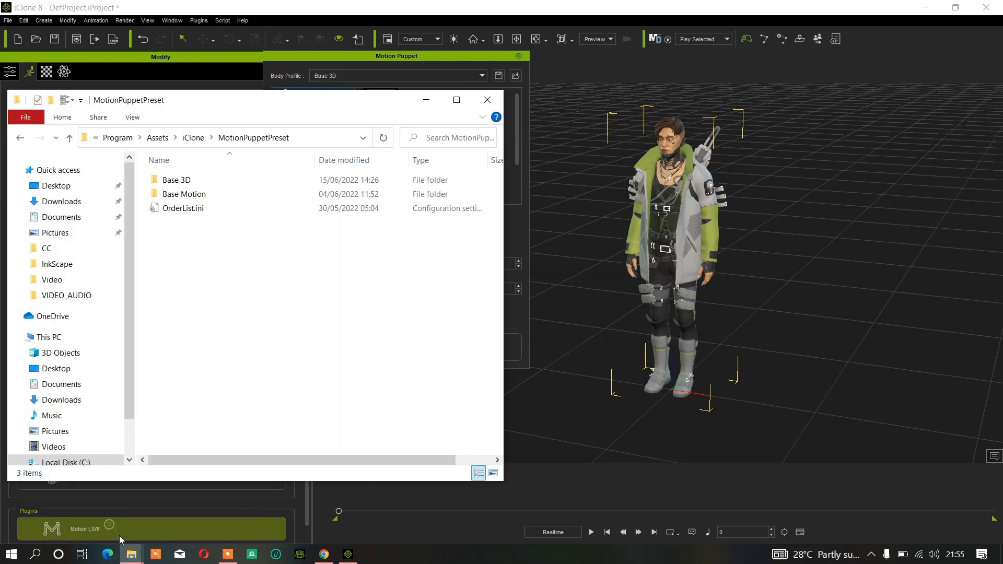
left_click(173, 502)
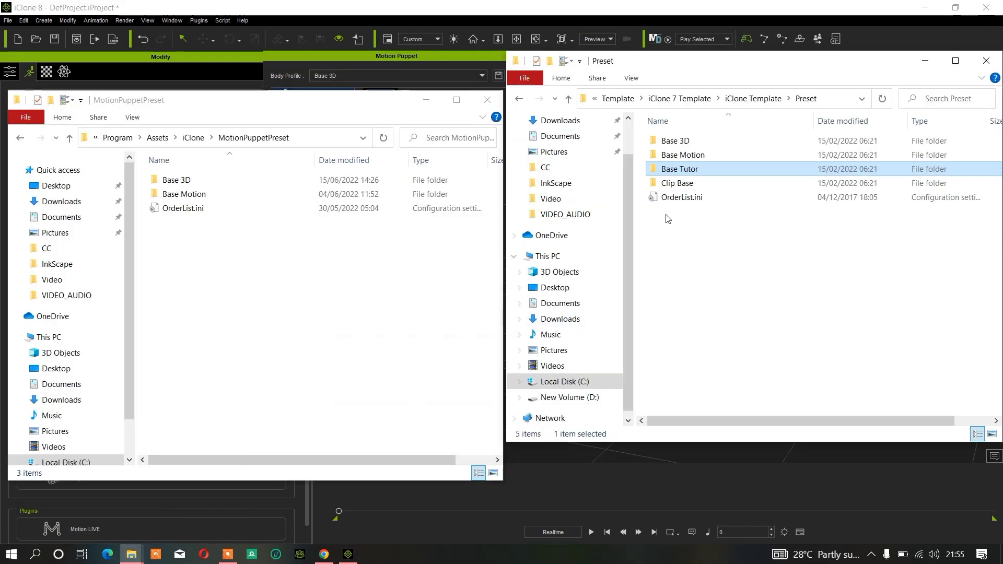
double_click(700, 171)
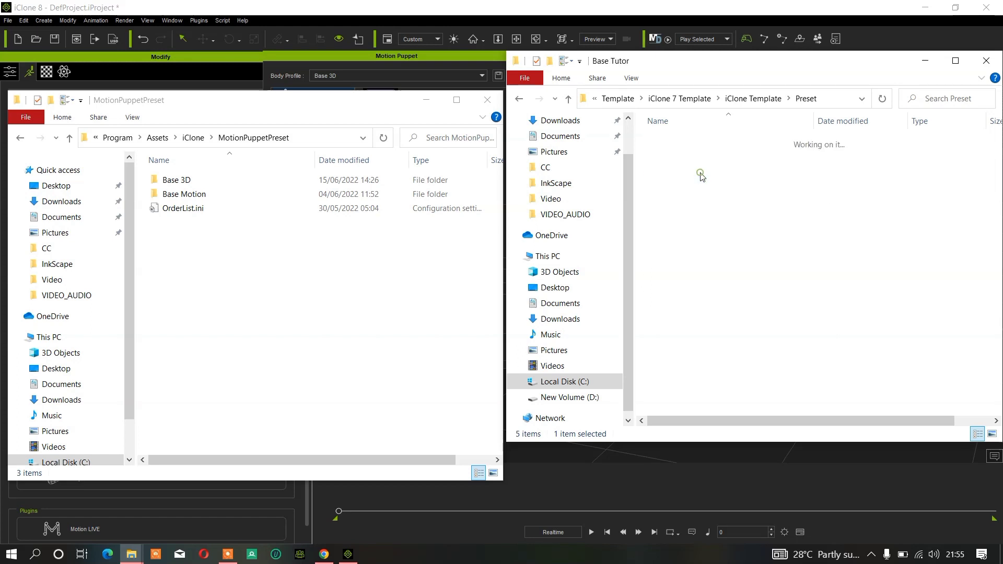
left_click(571, 102)
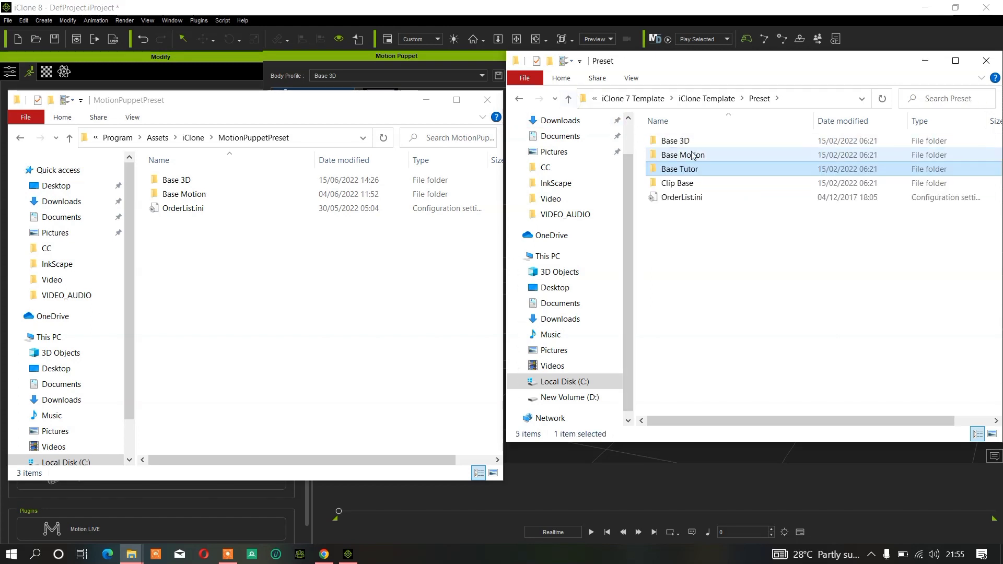
- Copy the Base Tutor folder from the iClone 7 Preset folder into MotionPuppetPreset, granting administrator permission
right_click(693, 171)
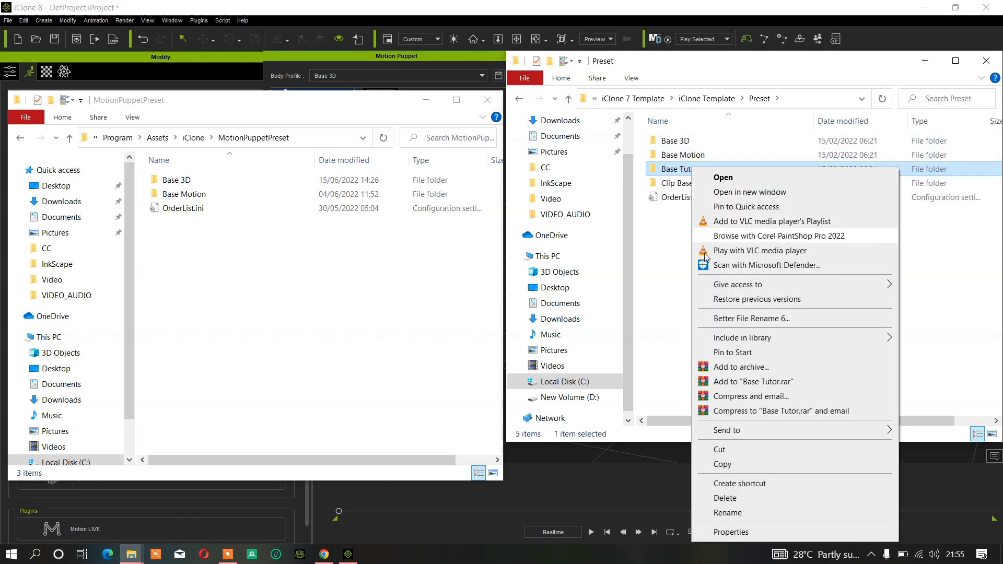
left_click(713, 465)
left_click(242, 302)
right_click(234, 301)
left_click(289, 394)
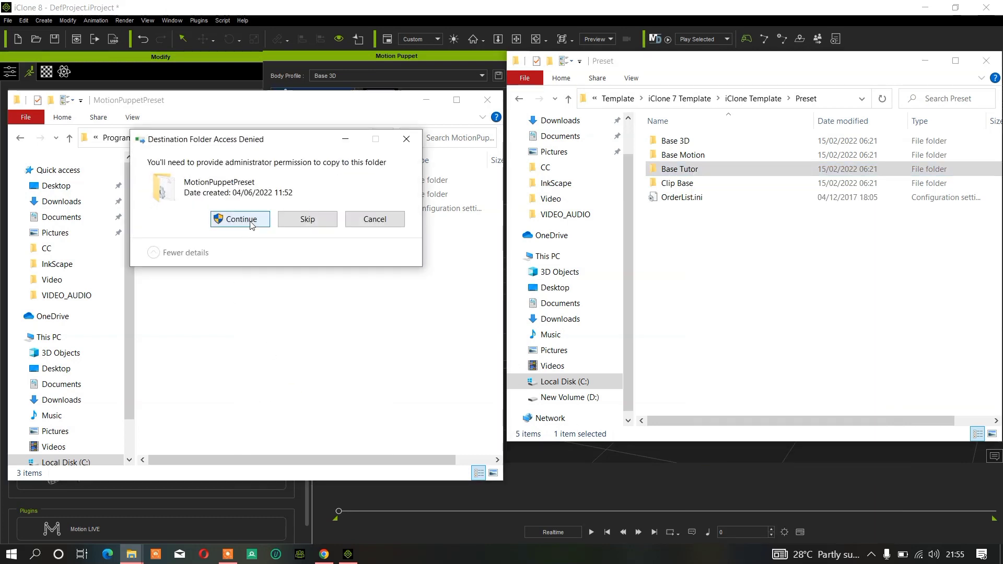
left_click(267, 223)
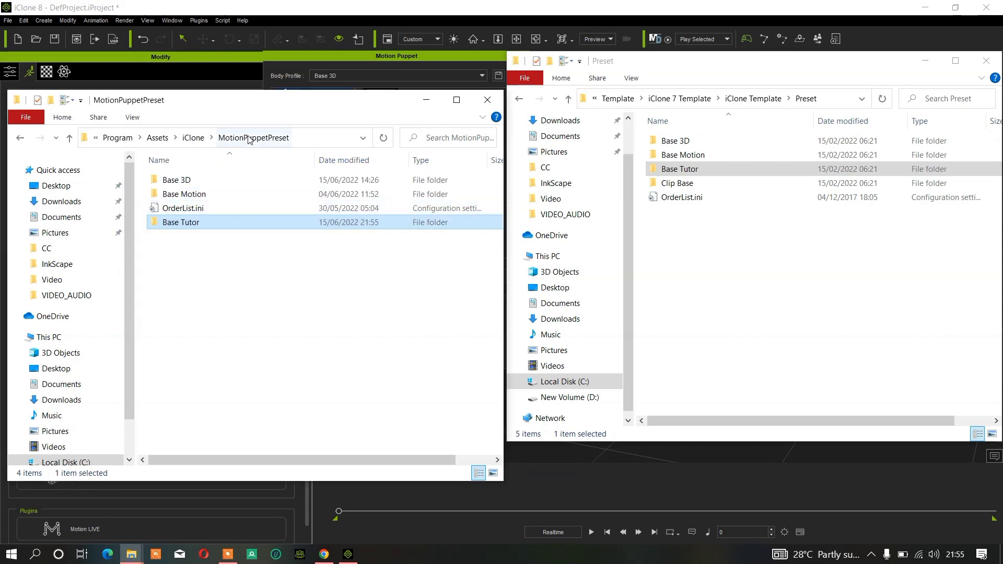
- Return to iClone 8 and check the Body Profile list, reopening Motion Puppet to check it again before closing it
left_click(425, 106)
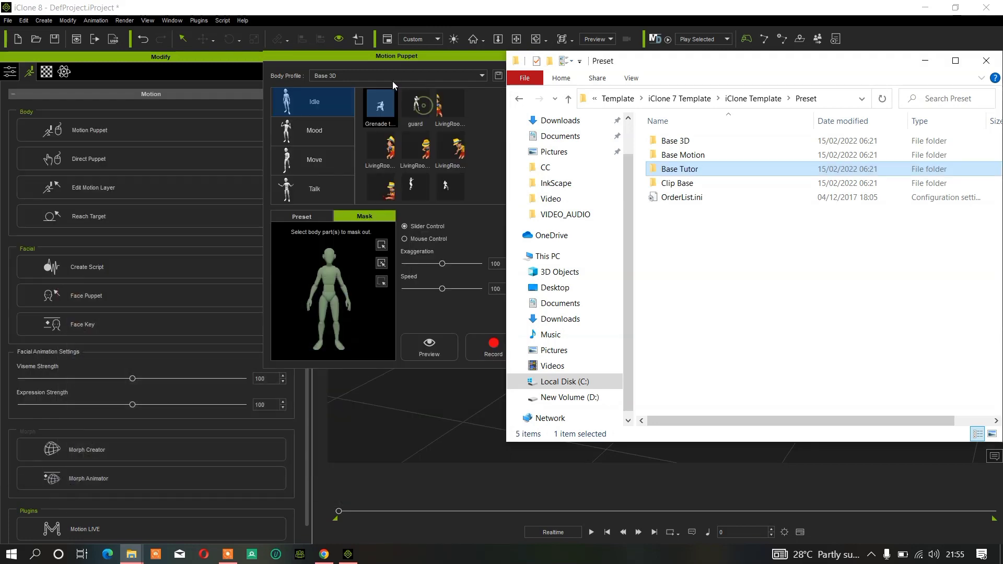
left_click(381, 77)
left_click(381, 78)
left_click(390, 75)
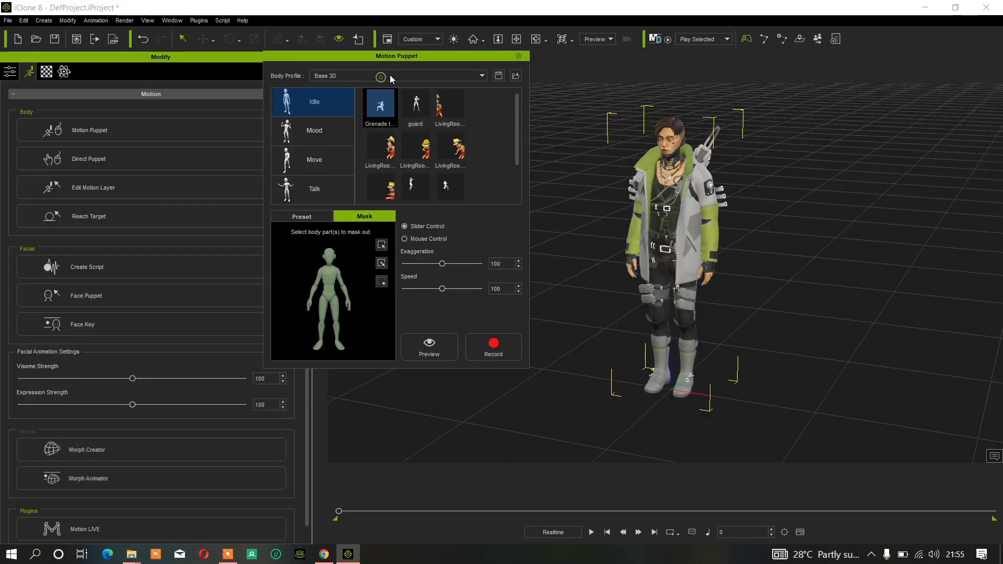
left_click(519, 56)
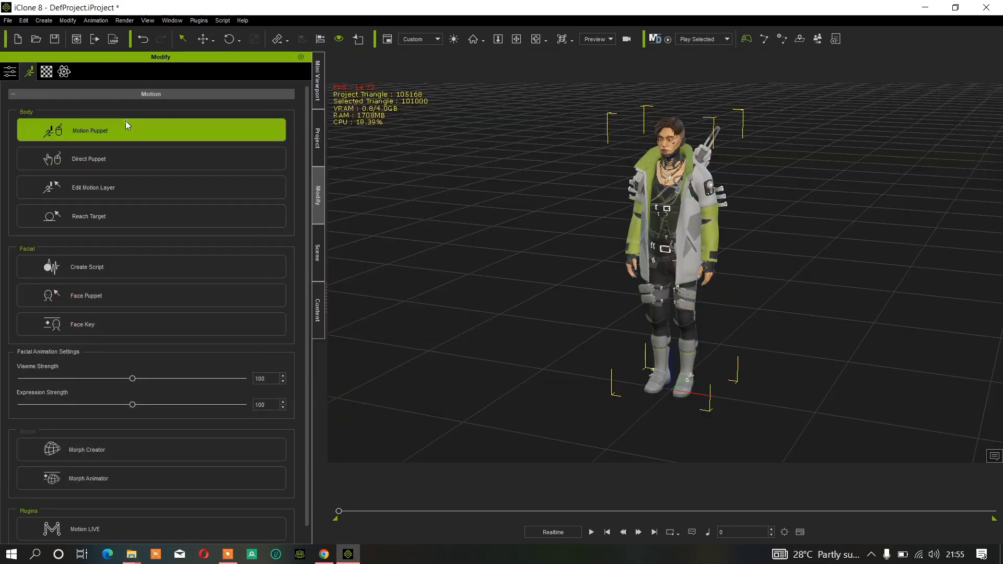
left_click(232, 129)
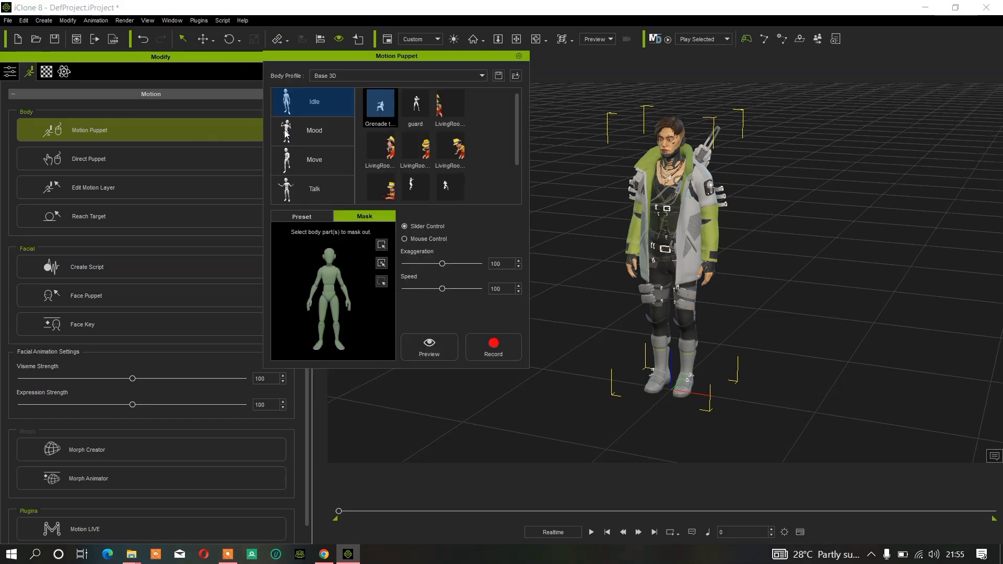
left_click(371, 74)
left_click(359, 80)
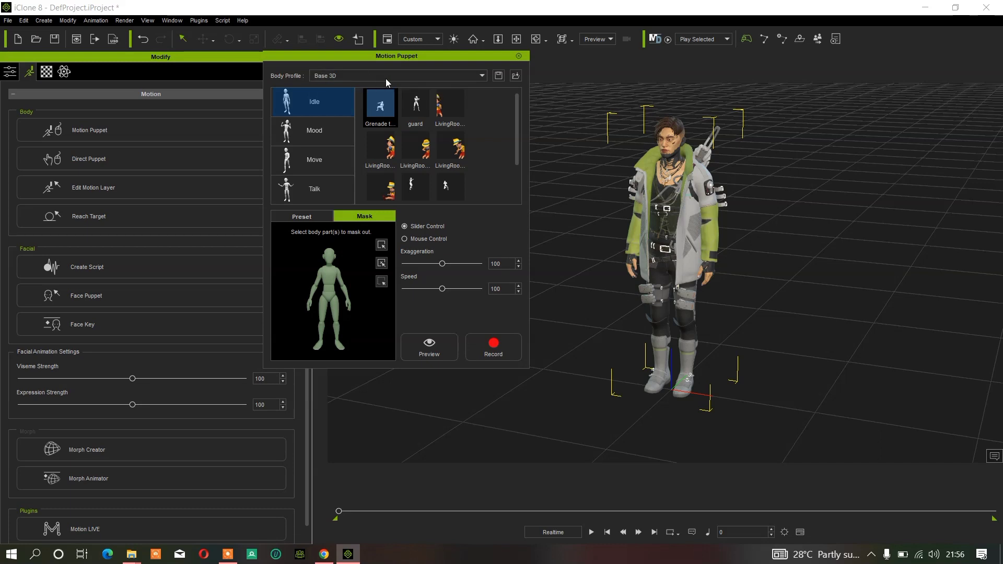
left_click(518, 56)
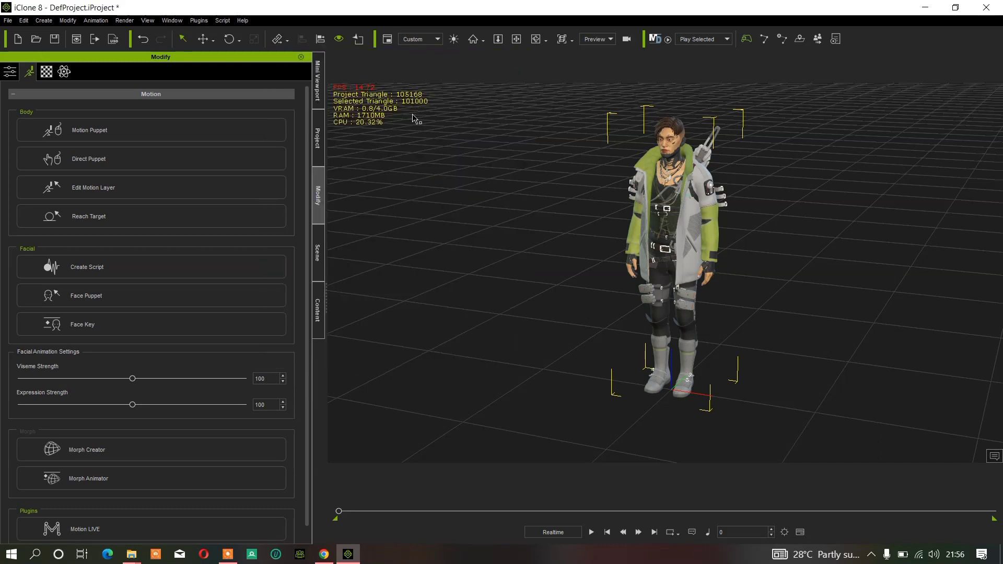
- Close and restart iClone 8, declining the sign-up offer at startup
left_click(996, 6)
left_click(501, 305)
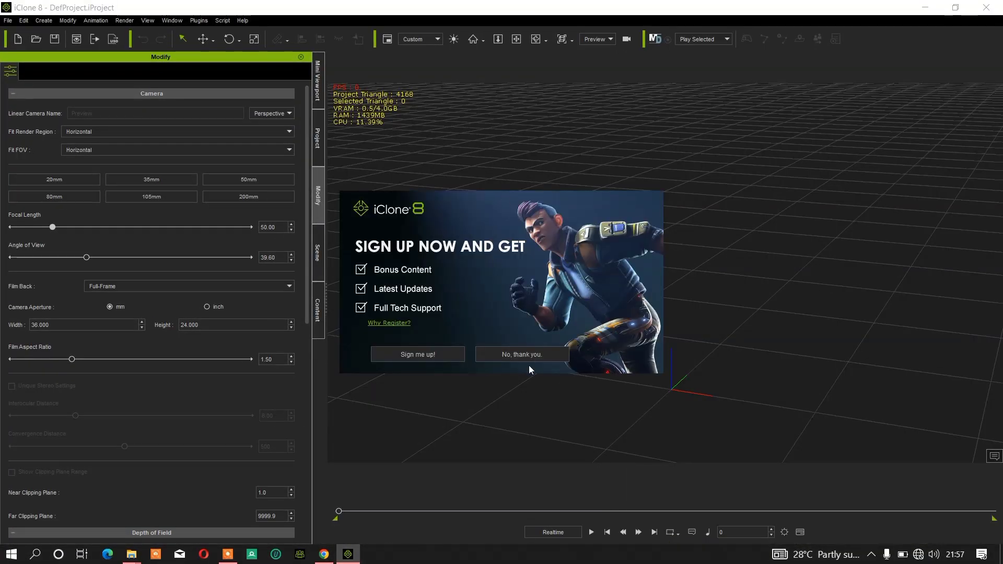
left_click(528, 354)
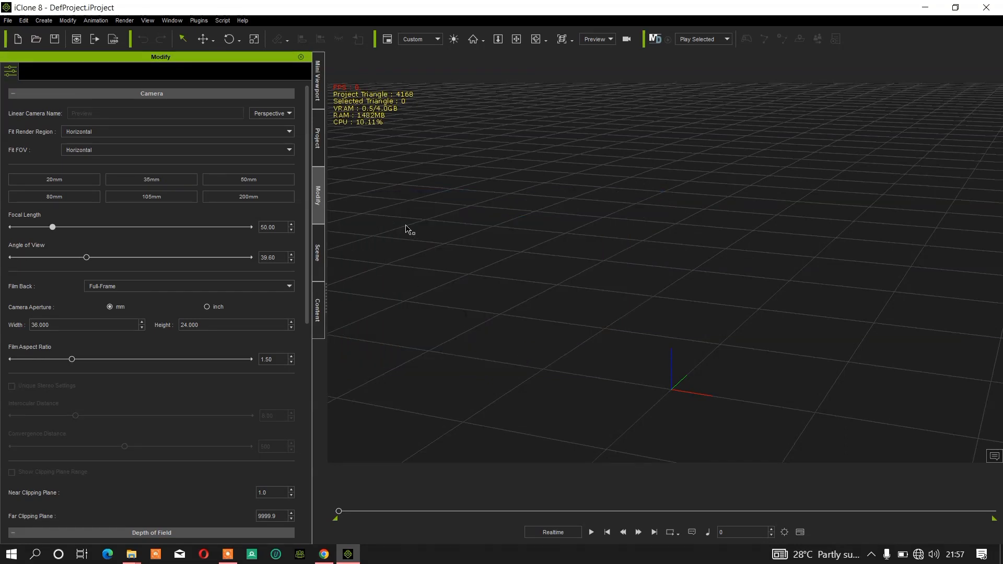
- Load the character "black" from the custom Actor content, in the Basketball team folder under Character
left_click(317, 309)
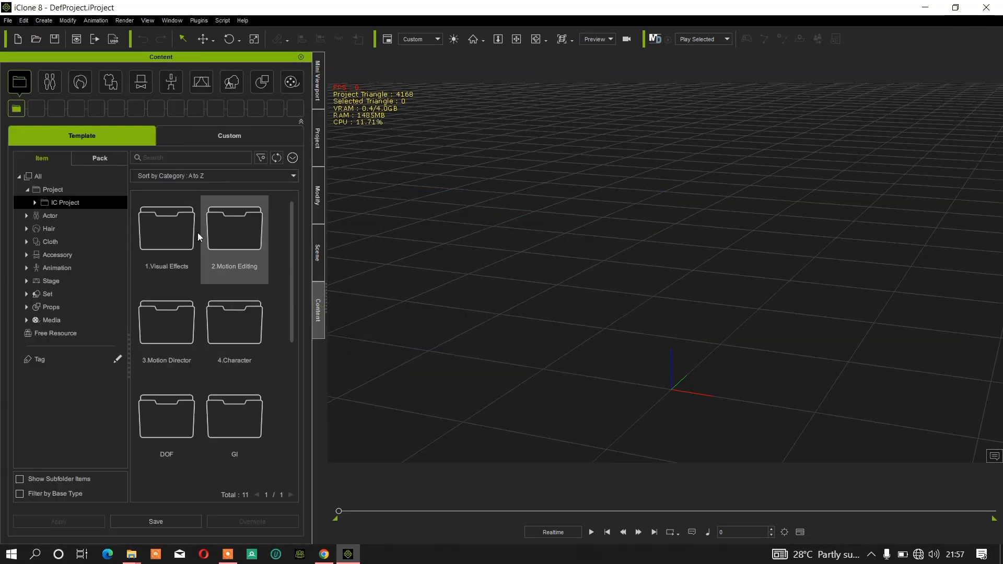
left_click(228, 144)
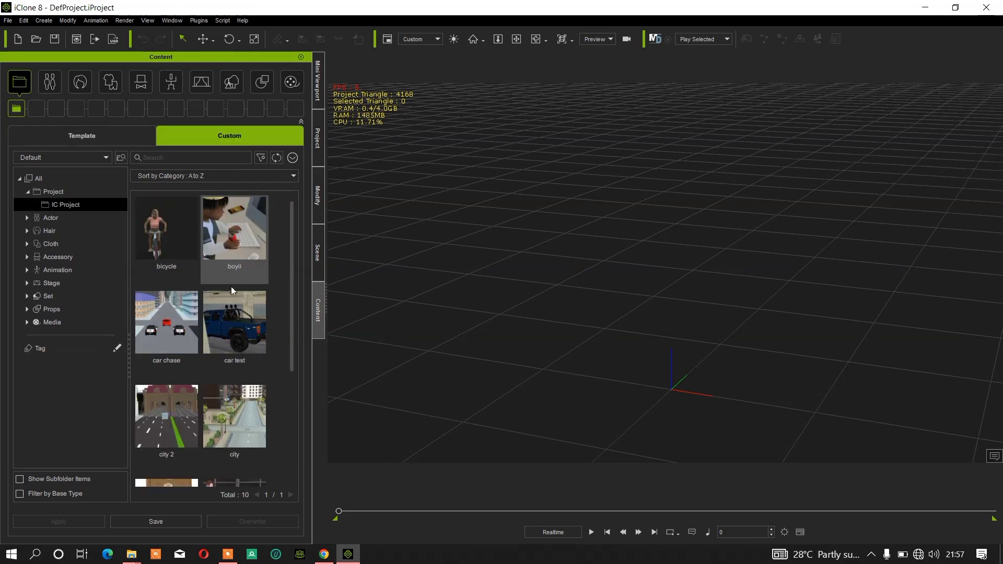
left_click(26, 217)
left_click(36, 231)
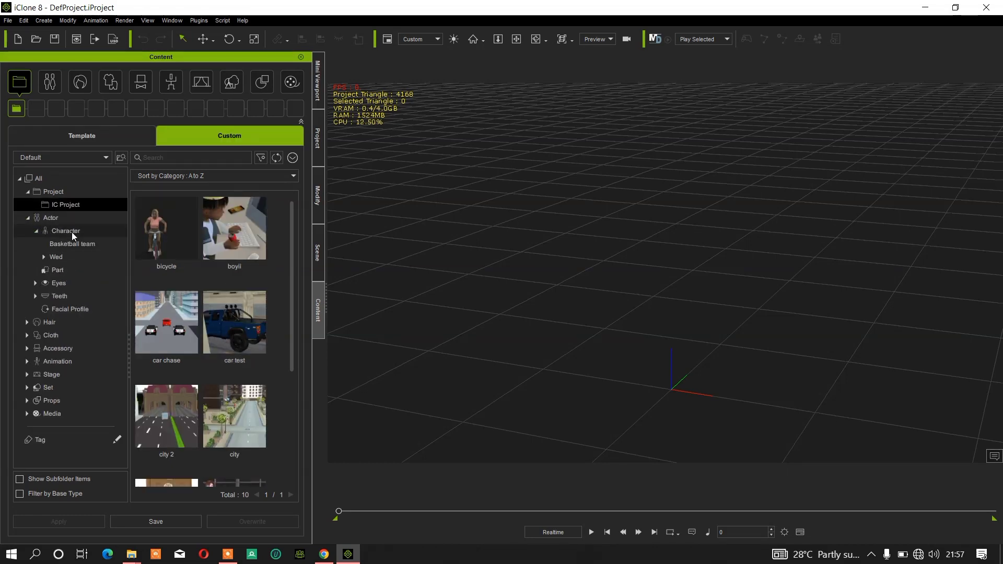
left_click(72, 244)
double_click(164, 241)
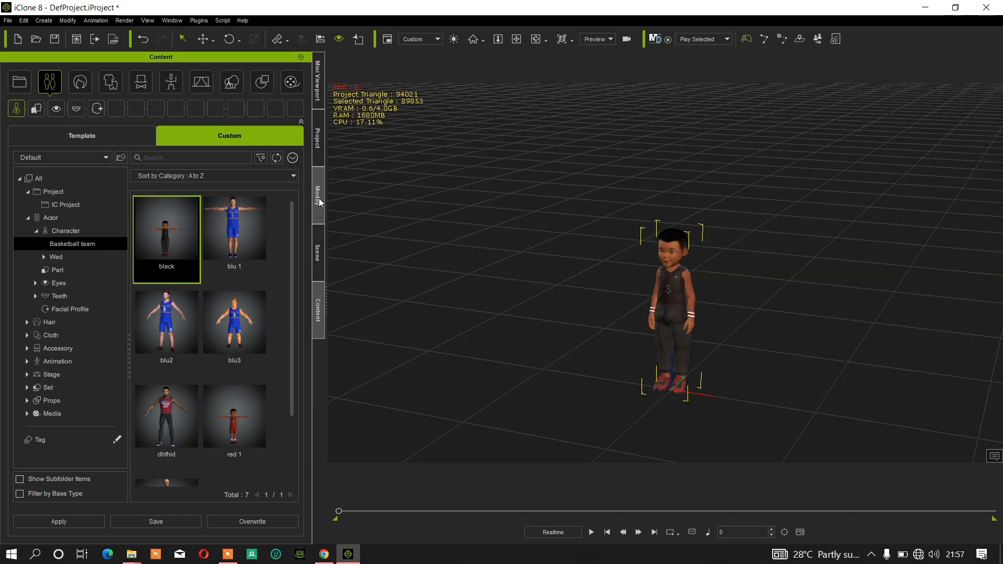
- Start Motion Puppet for the loaded character and set its body profile to Base Tutor
left_click(317, 196)
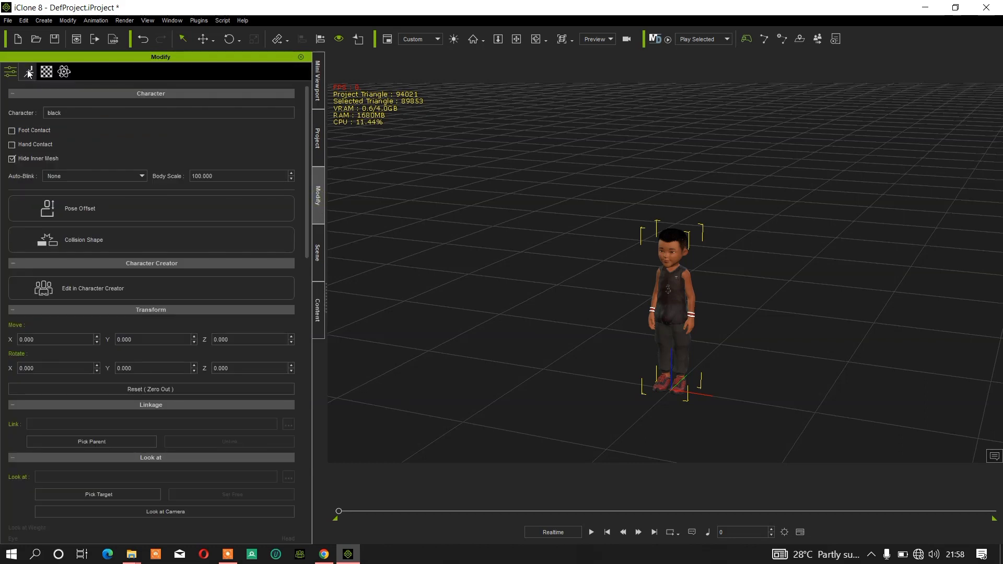
left_click(29, 73)
left_click(114, 134)
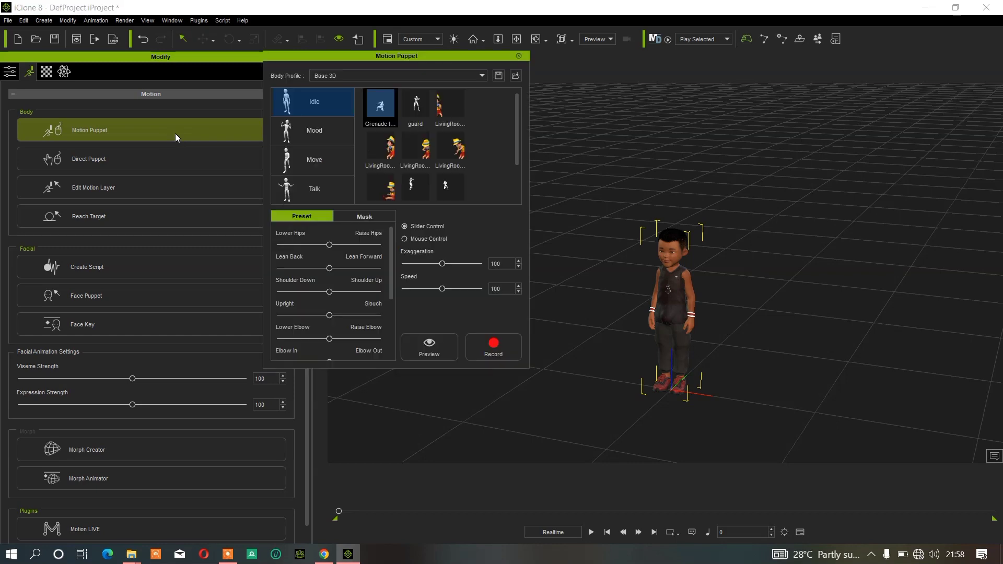
left_click(360, 75)
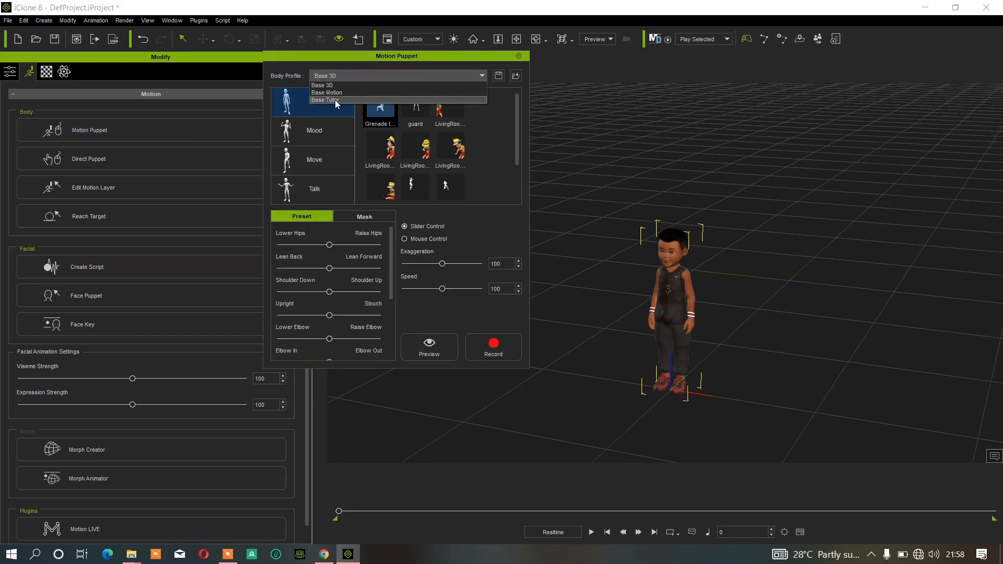
left_click(359, 103)
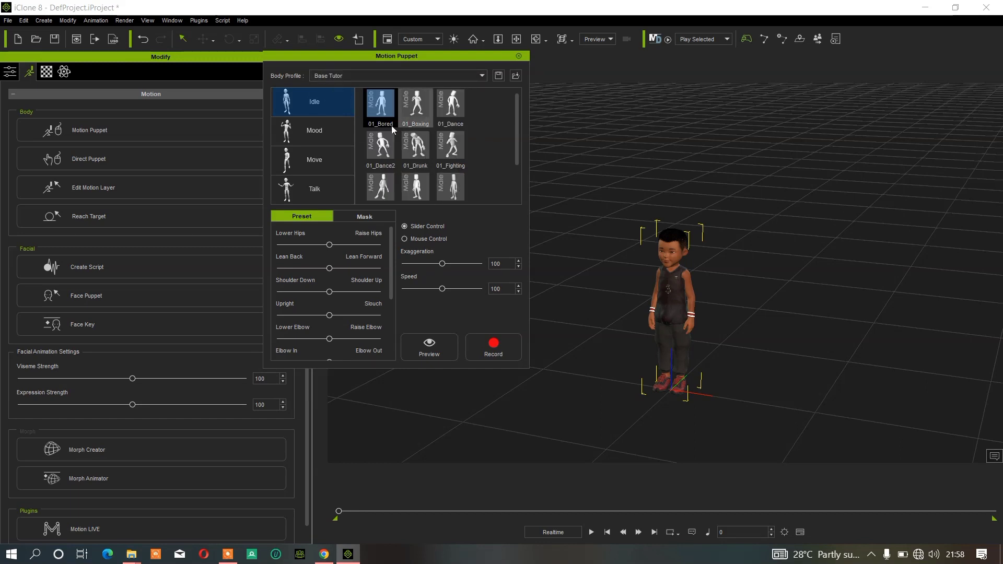
- Review the Body Profile list, and view the copied Base Tutor folder in MotionPuppetPreset in File Explorer
left_click(358, 76)
left_click(358, 77)
mouse_move(128, 558)
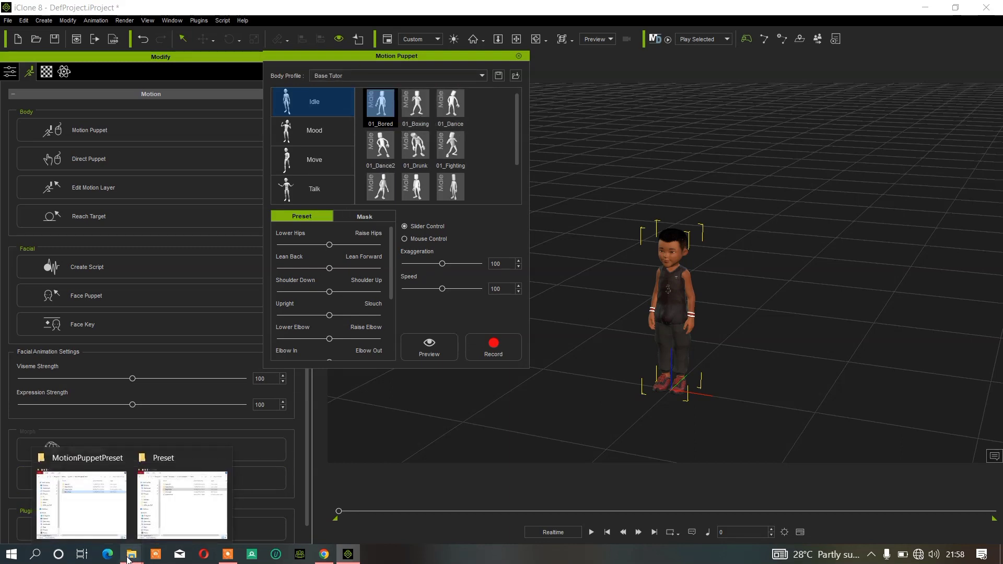
left_click(115, 488)
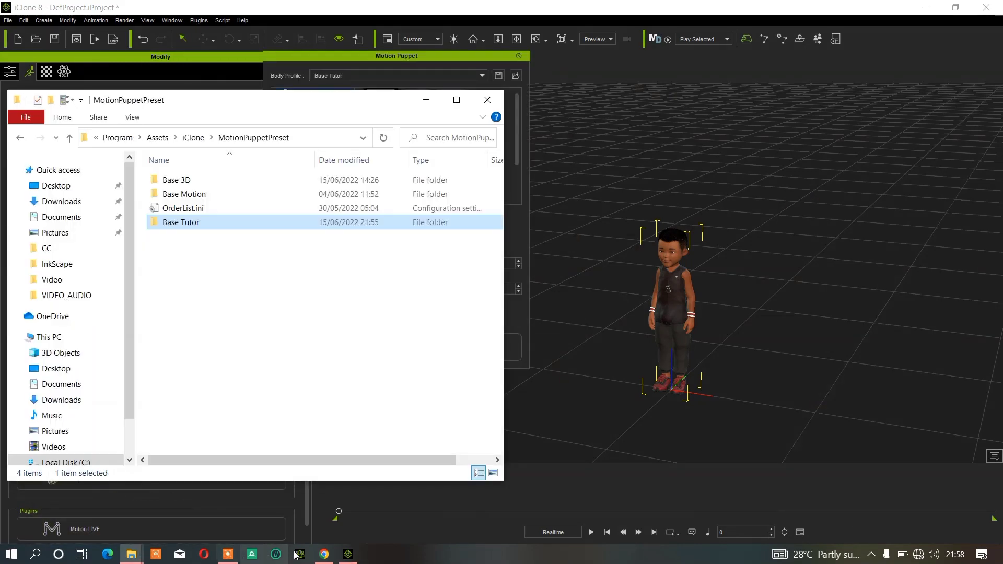
left_click(426, 99)
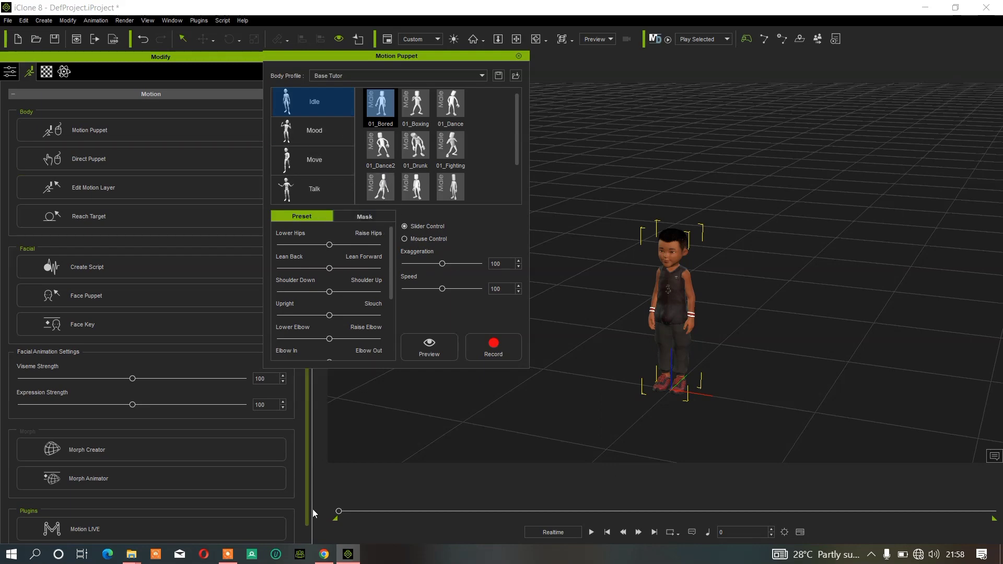
- Switch to Chrome to show the YouTube tutorial on adding motions to Motion Puppet, and return to iClone 8
left_click(324, 553)
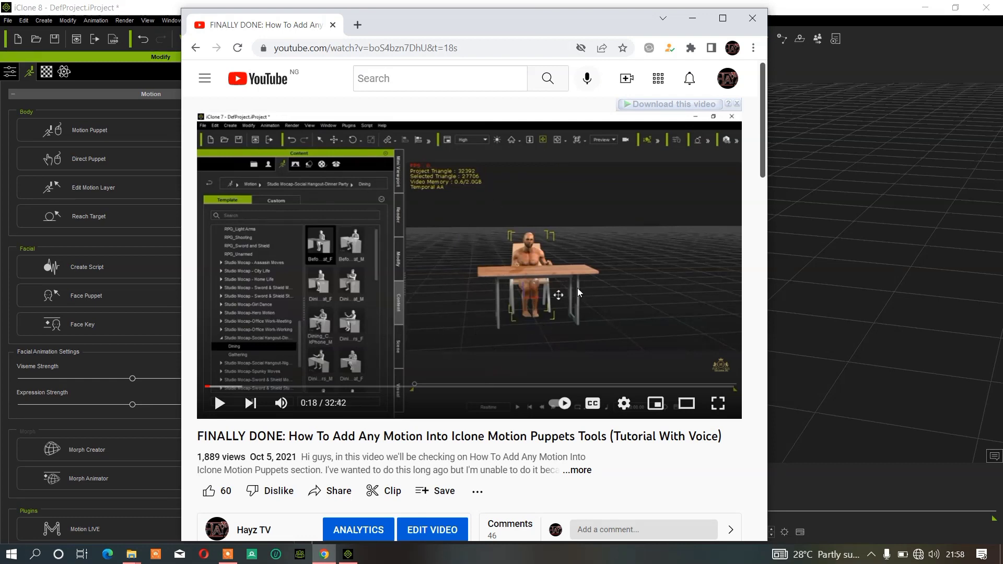
left_click(700, 18)
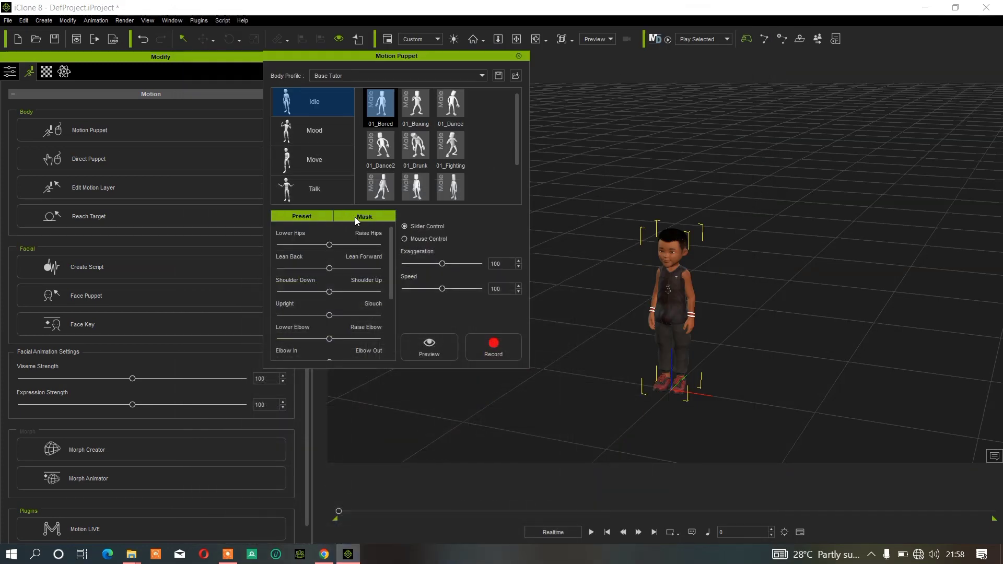
- Mask out the character's chest in the Motion Puppet body mask
left_click(354, 217)
left_click(328, 276)
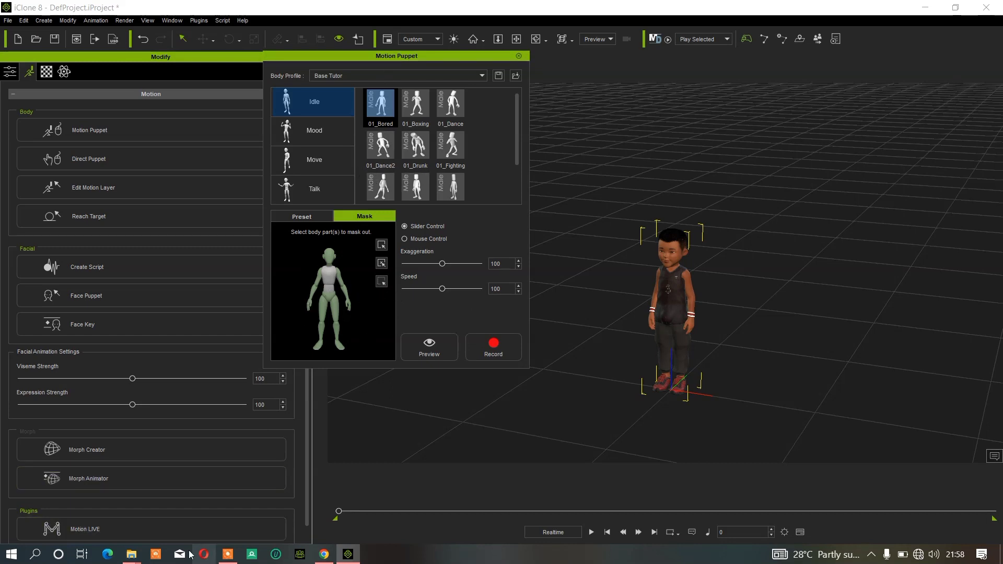
- Bring up the MotionPuppetPreset and iClone 7 Preset folder windows and move Preset aside to compare both
mouse_move(129, 557)
left_click(96, 499)
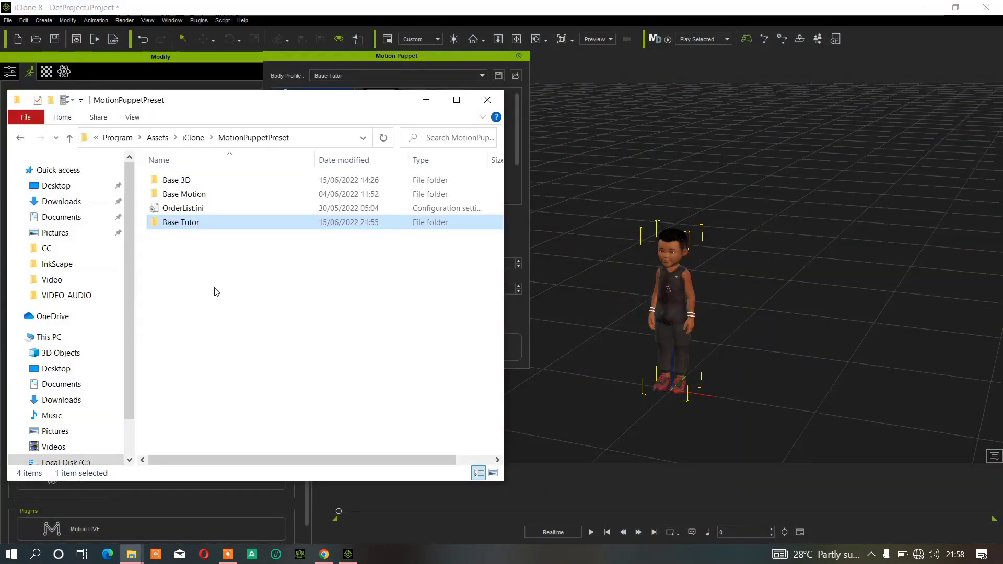
mouse_move(131, 554)
left_click(156, 524)
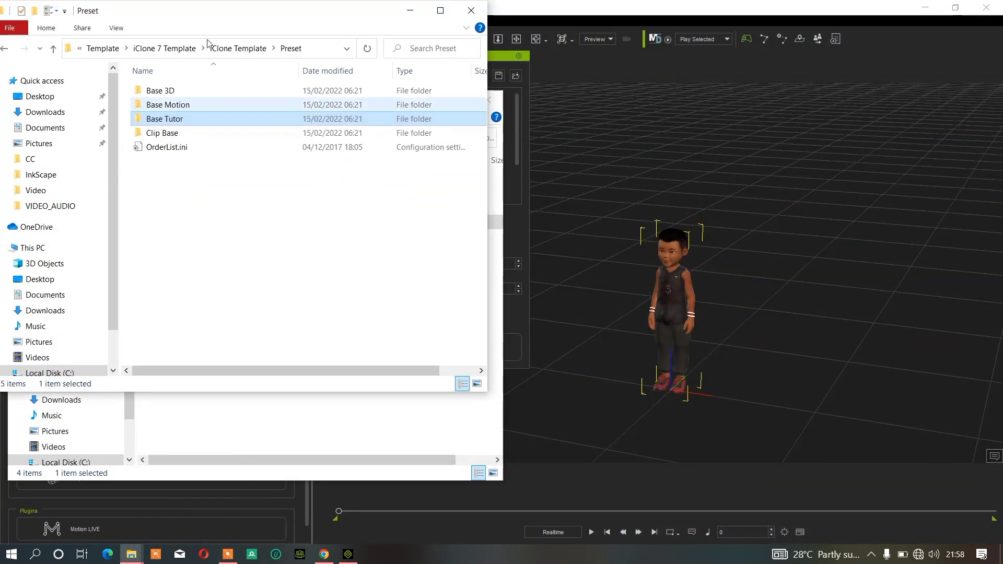
left_click_drag(196, 10, 499, 115)
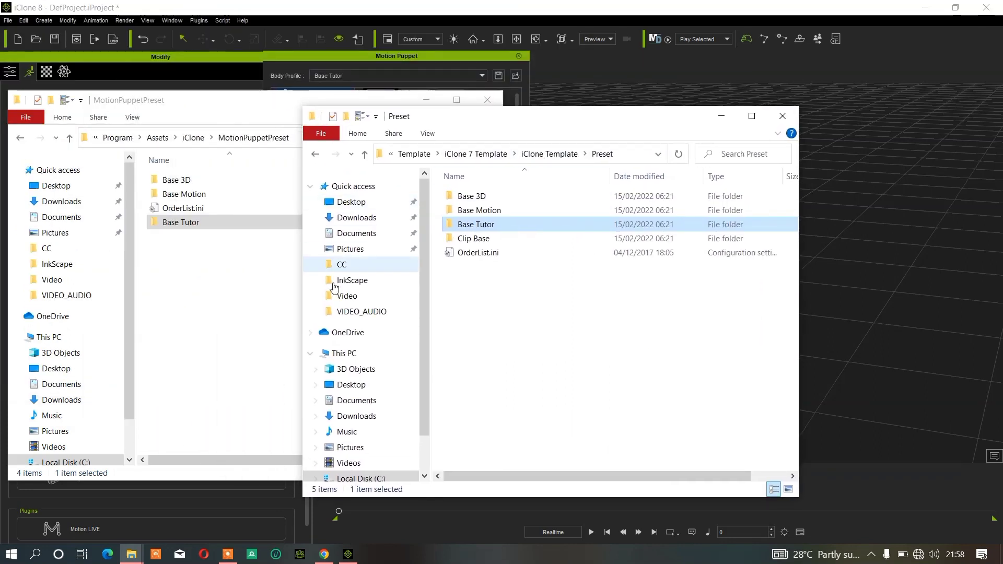